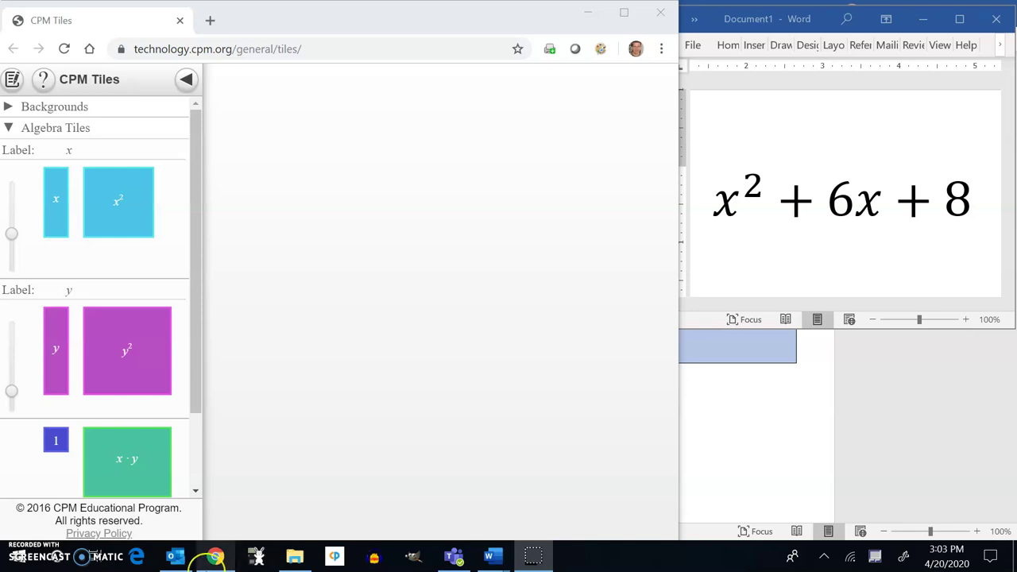
Step: Place one x² tile and six x tiles on the workspace to represent x² + 6x
mouse_move(215, 556)
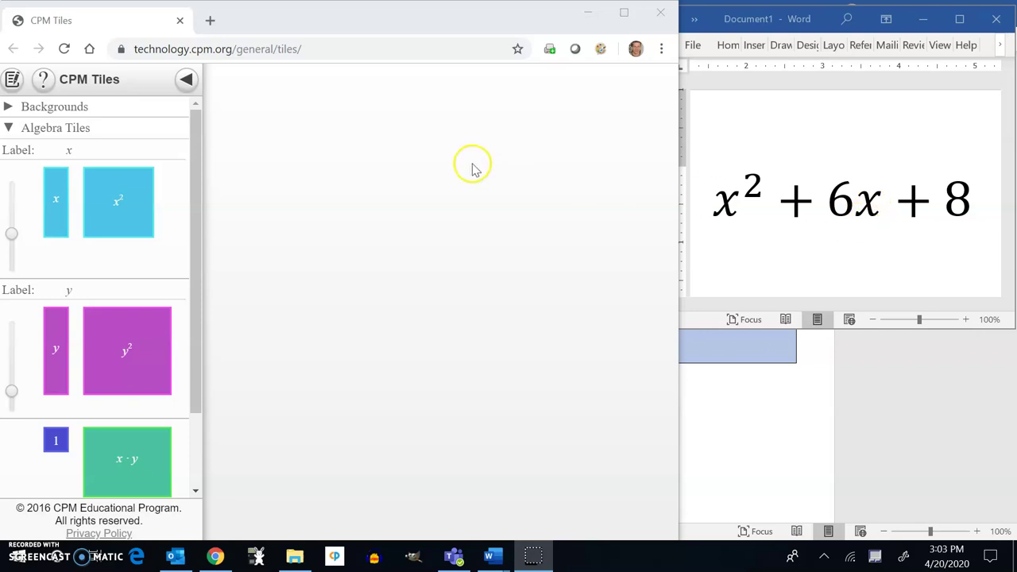
drag(123, 199, 290, 143)
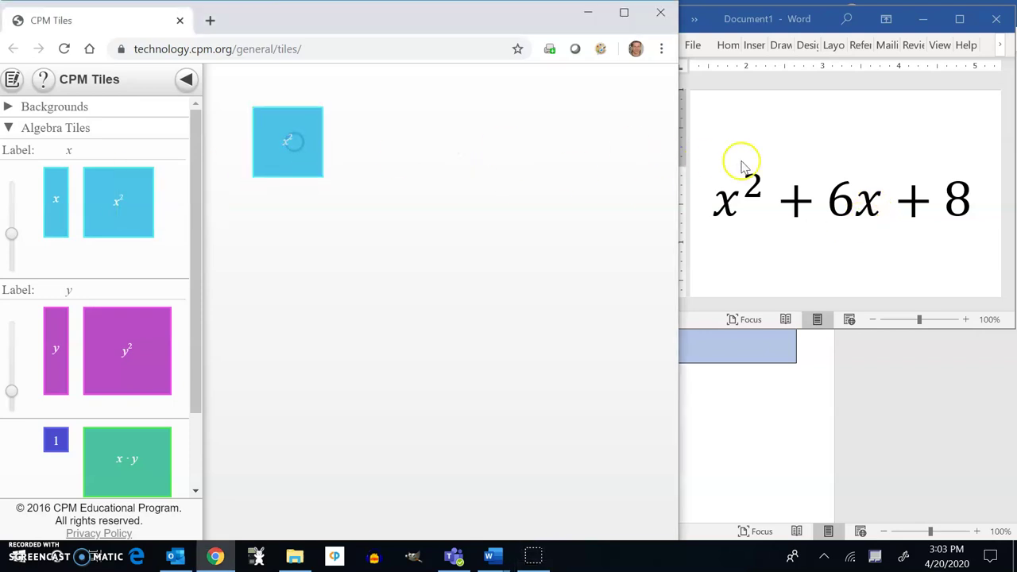
click(57, 213)
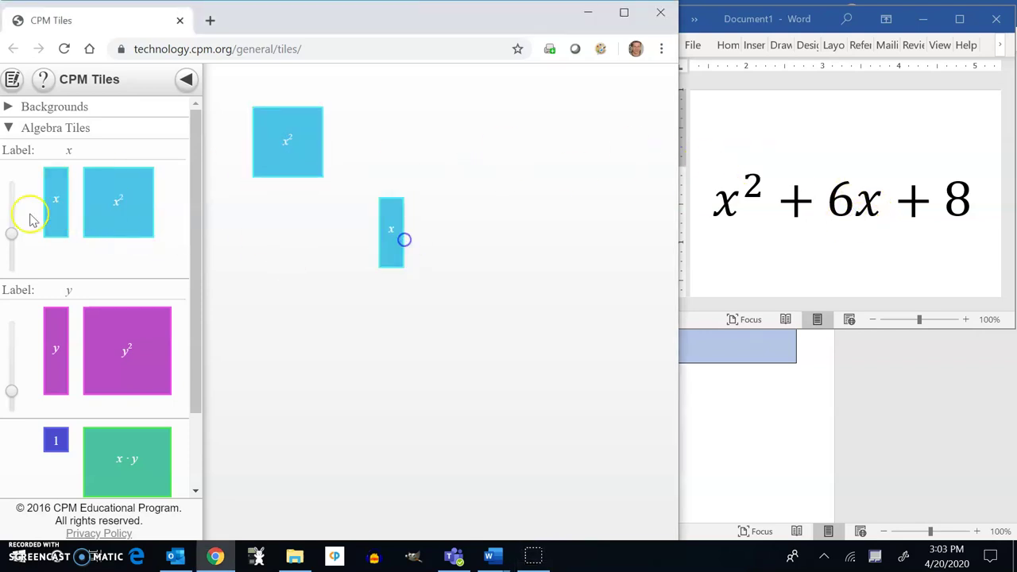
drag(46, 219, 250, 228)
drag(56, 203, 309, 213)
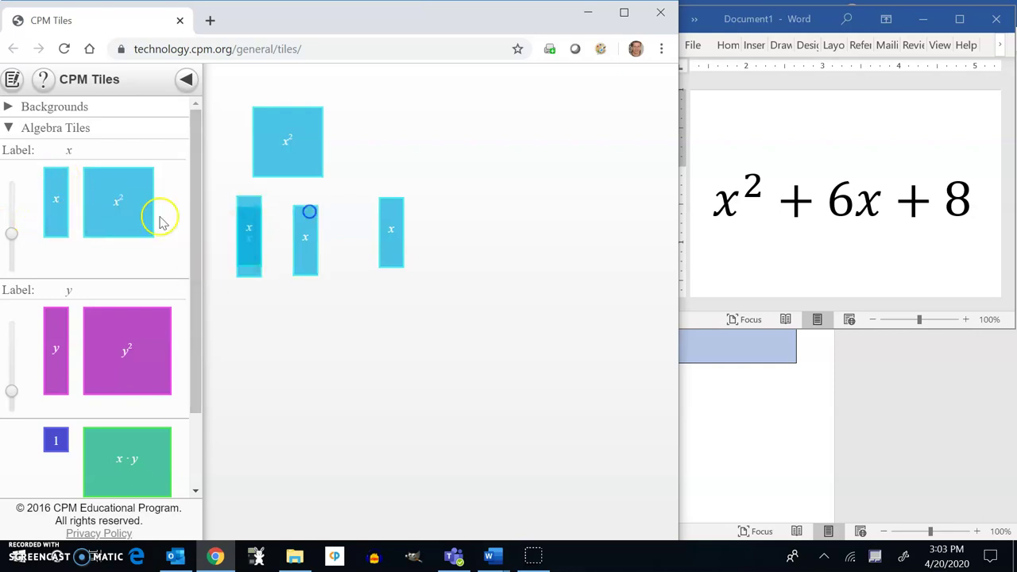
drag(63, 203, 363, 272)
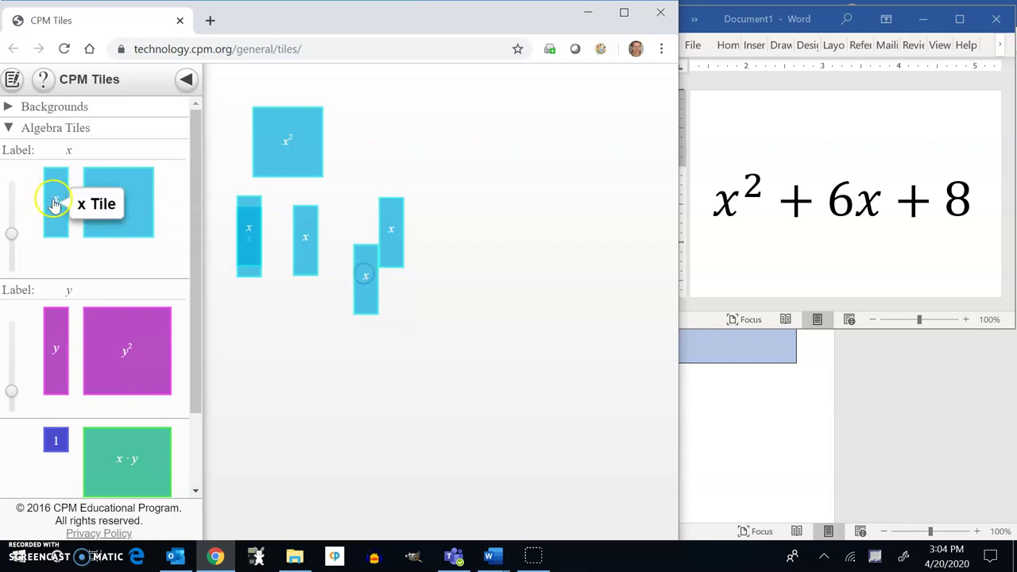
drag(65, 198, 329, 334)
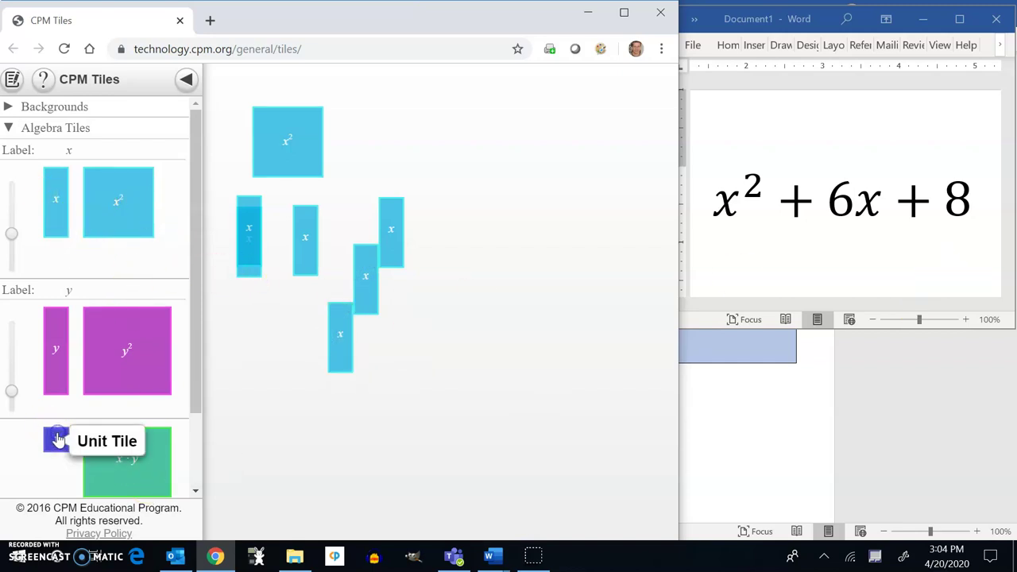
Step: Add eight unit tiles below the x tiles to represent the constant term 8
drag(57, 440, 366, 361)
drag(59, 439, 269, 426)
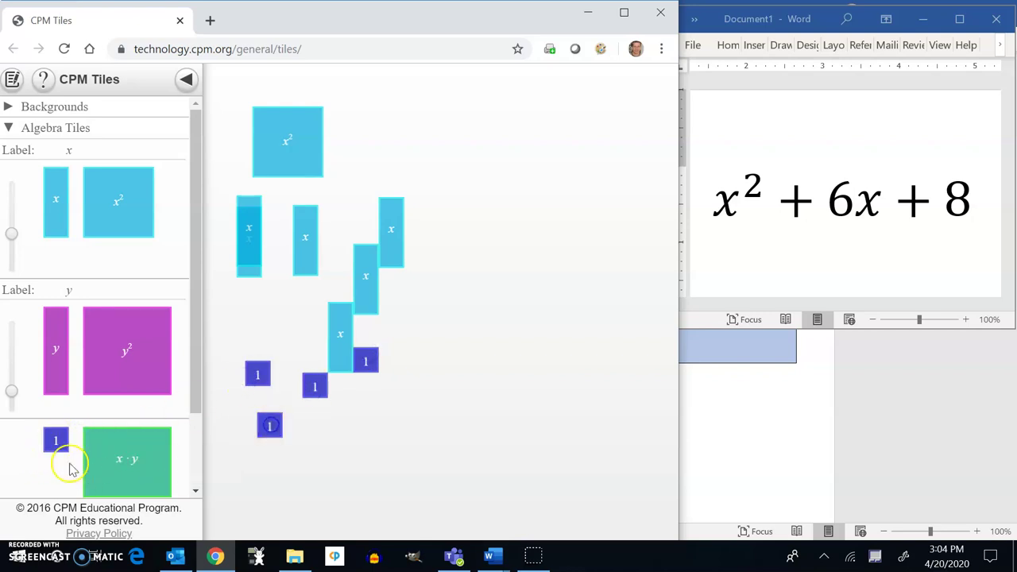
drag(52, 439, 244, 426)
drag(54, 442, 289, 349)
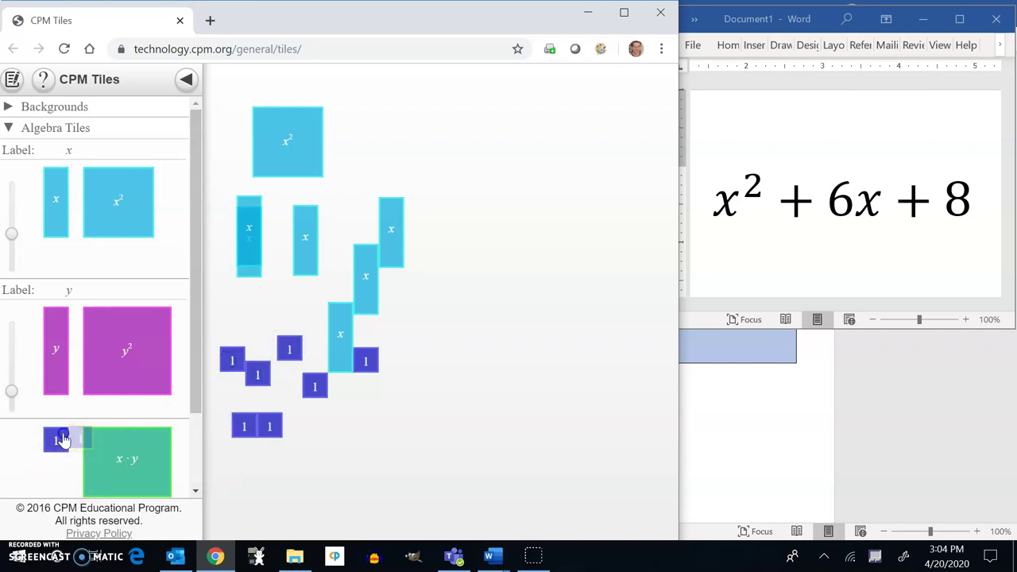
drag(62, 440, 346, 432)
Step: Move the x² tile to open space, then attach three upright x tiles beneath it and two along its right side
drag(322, 127, 504, 173)
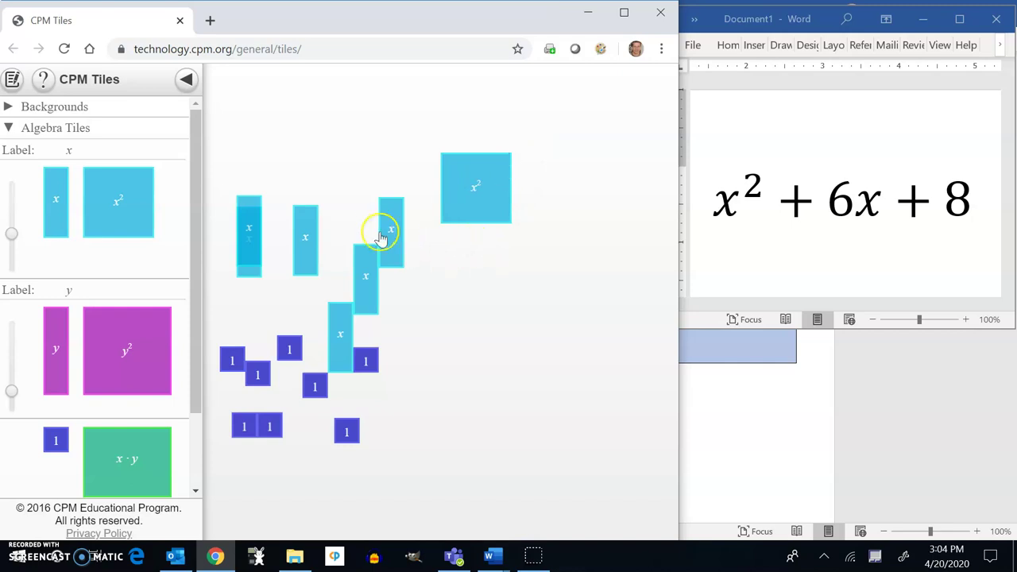
drag(385, 253, 451, 276)
drag(378, 278, 476, 266)
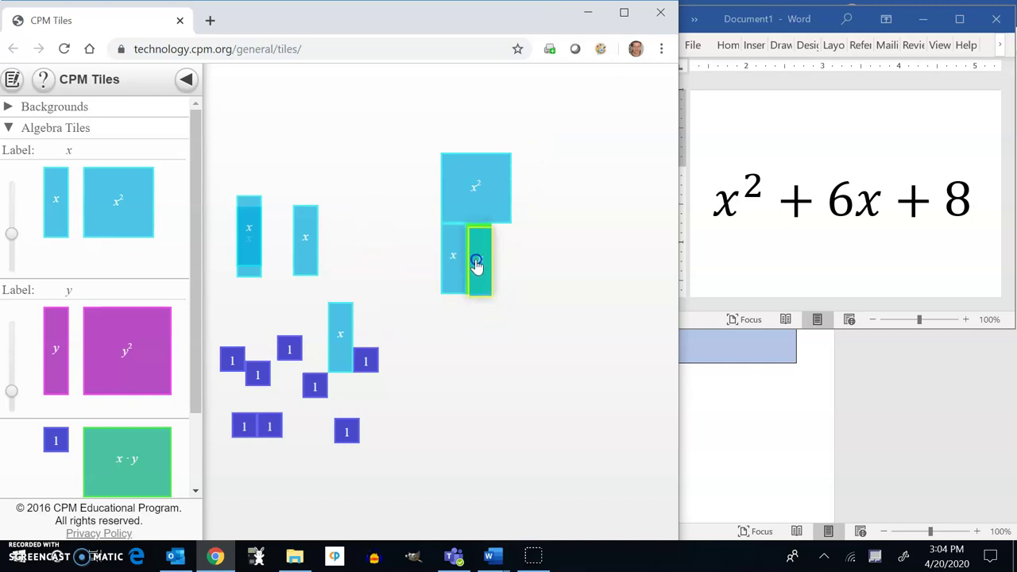
drag(336, 331, 499, 249)
drag(282, 219, 527, 181)
drag(253, 228, 559, 188)
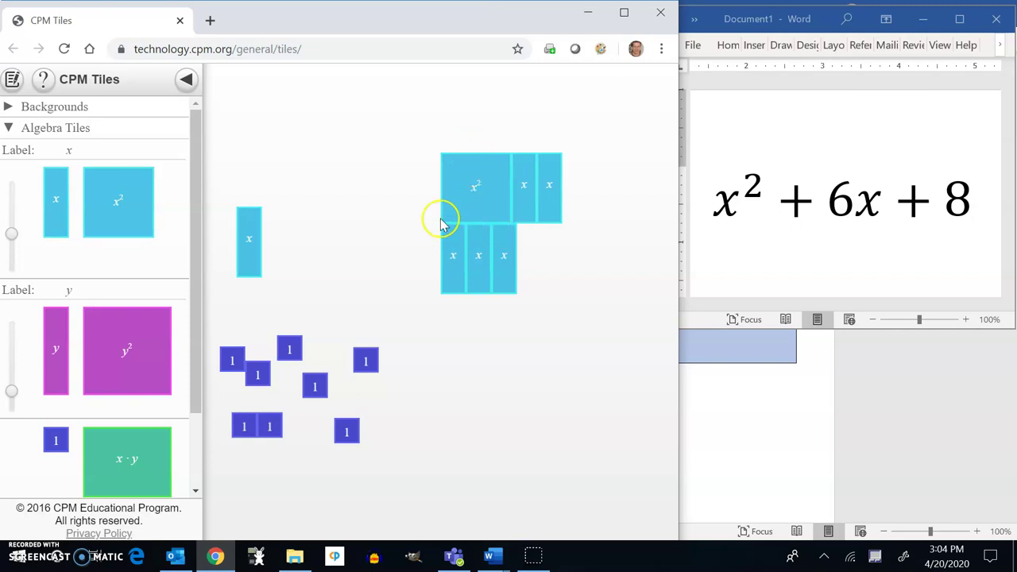
Step: Move four unit tiles into the corner between the side x tiles and the lower x tiles
drag(290, 352, 524, 241)
drag(374, 372, 529, 262)
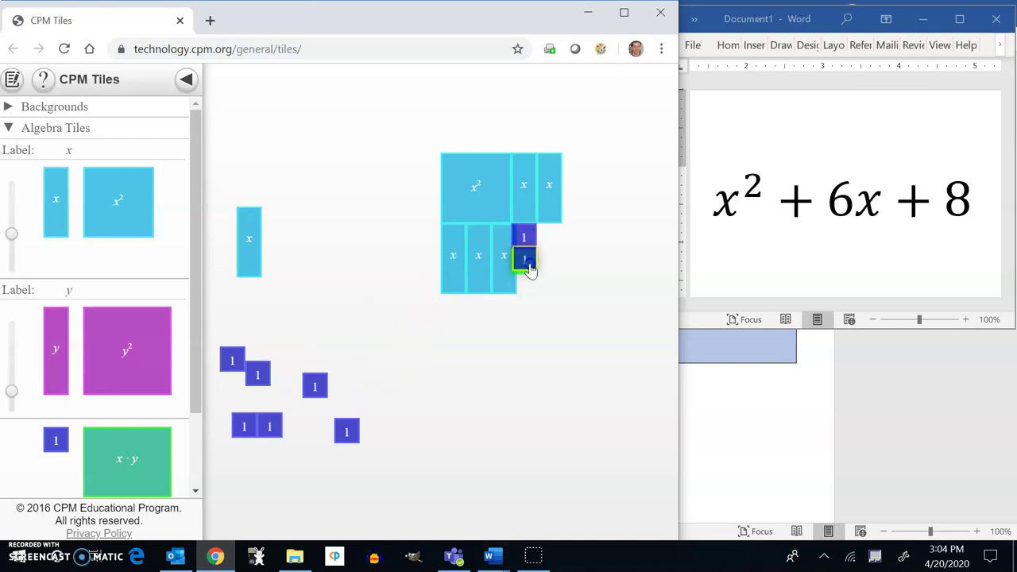
drag(356, 425, 529, 284)
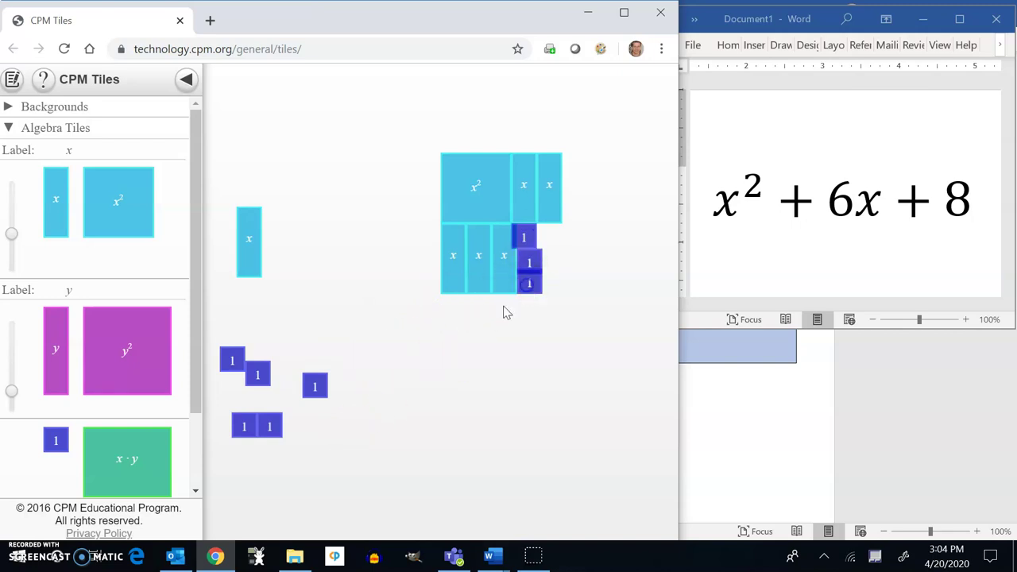
drag(321, 388, 548, 237)
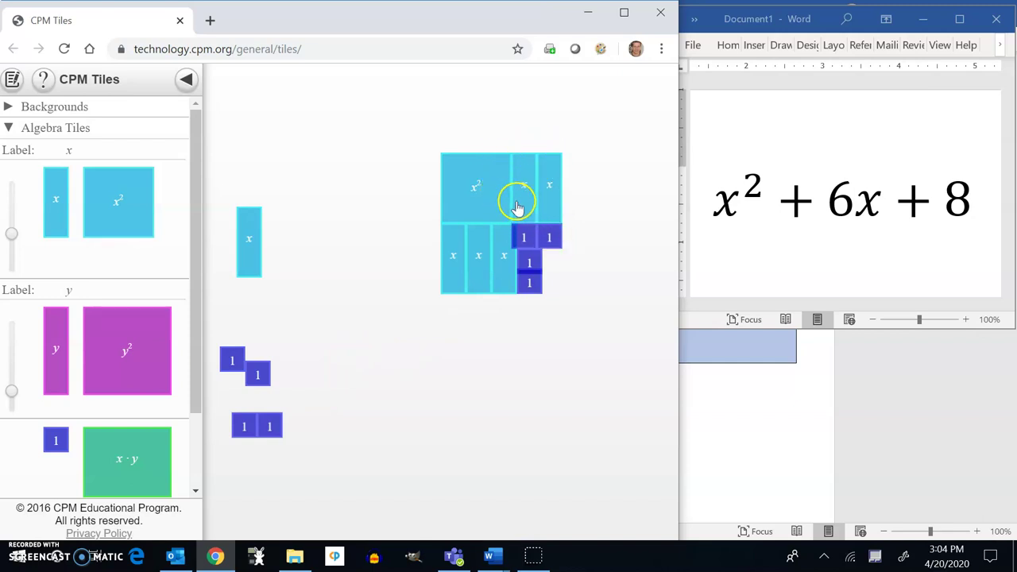
Step: Pull the three upright x tiles away from below the x² tile and place one horizontally directly beneath it
drag(507, 238, 453, 344)
drag(470, 263, 356, 258)
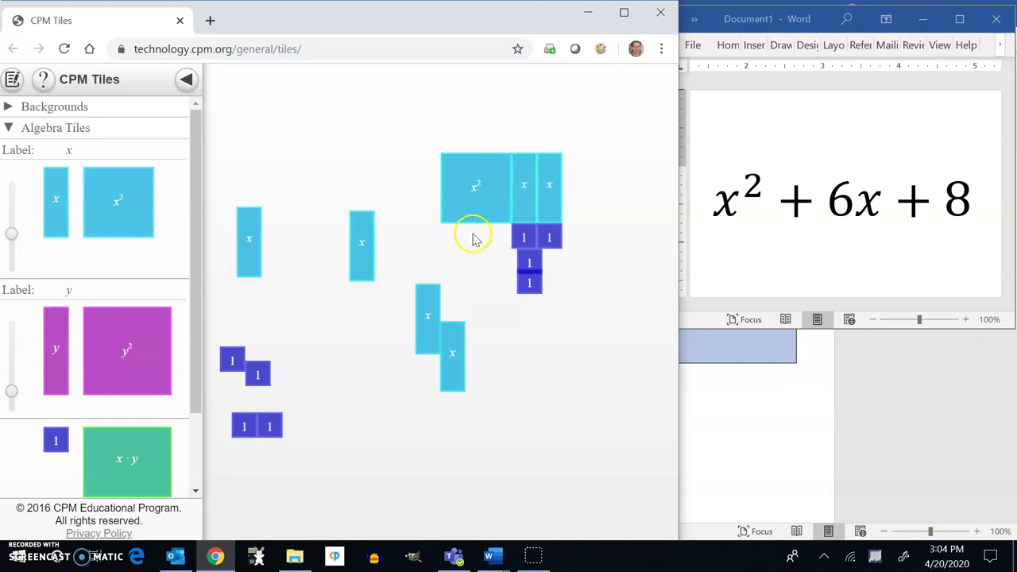
click(370, 241)
click(370, 245)
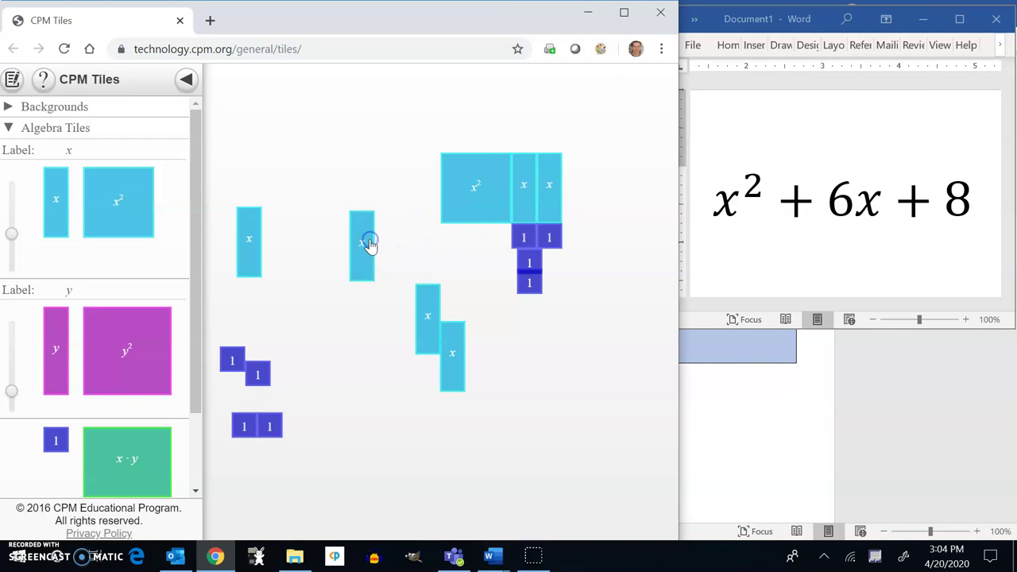
click(370, 241)
drag(372, 250, 491, 239)
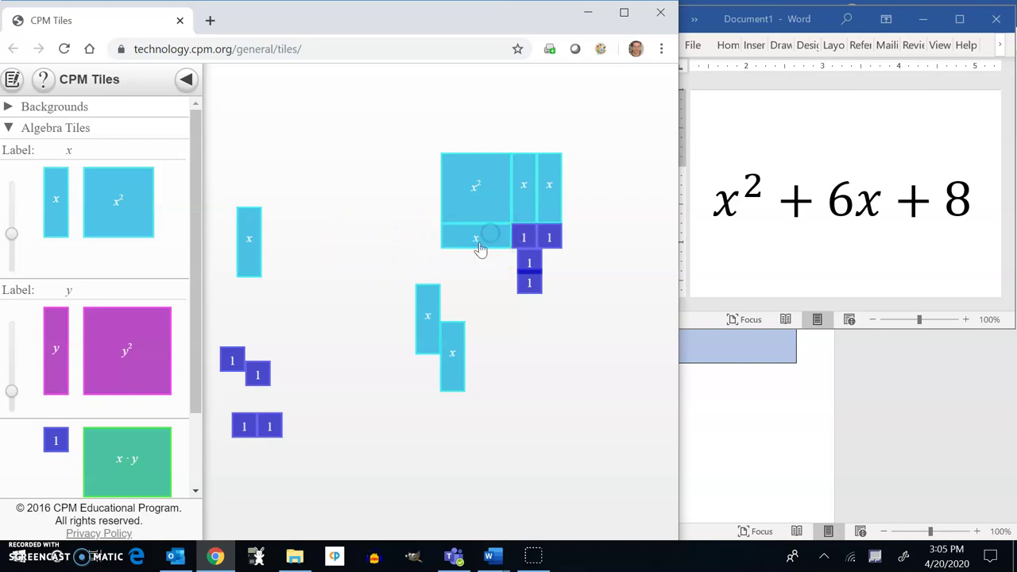
Step: Rotate a second x tile to horizontal and place it as the second row under the x² tile
drag(421, 317, 441, 119)
drag(459, 157, 372, 208)
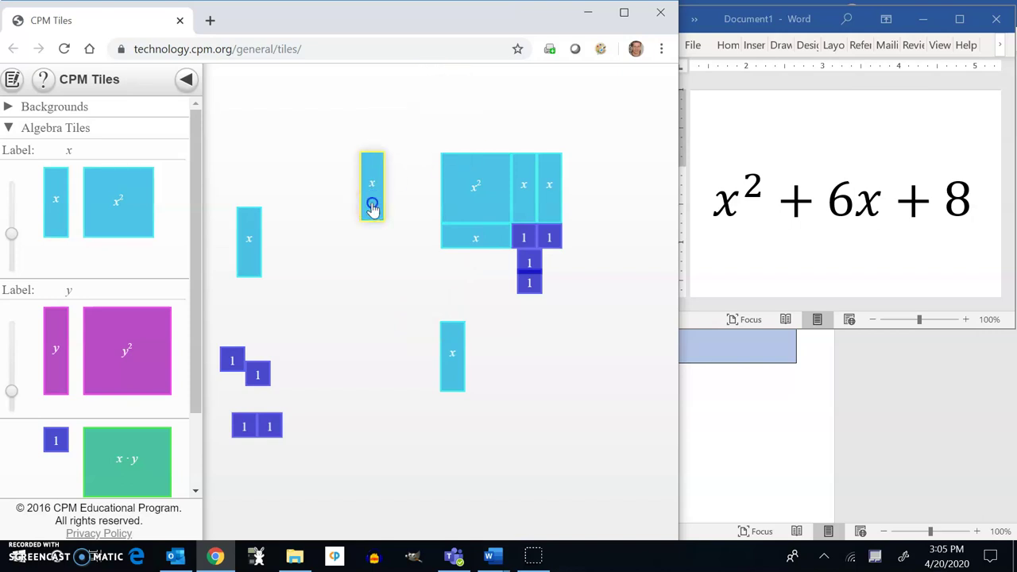
click(374, 193)
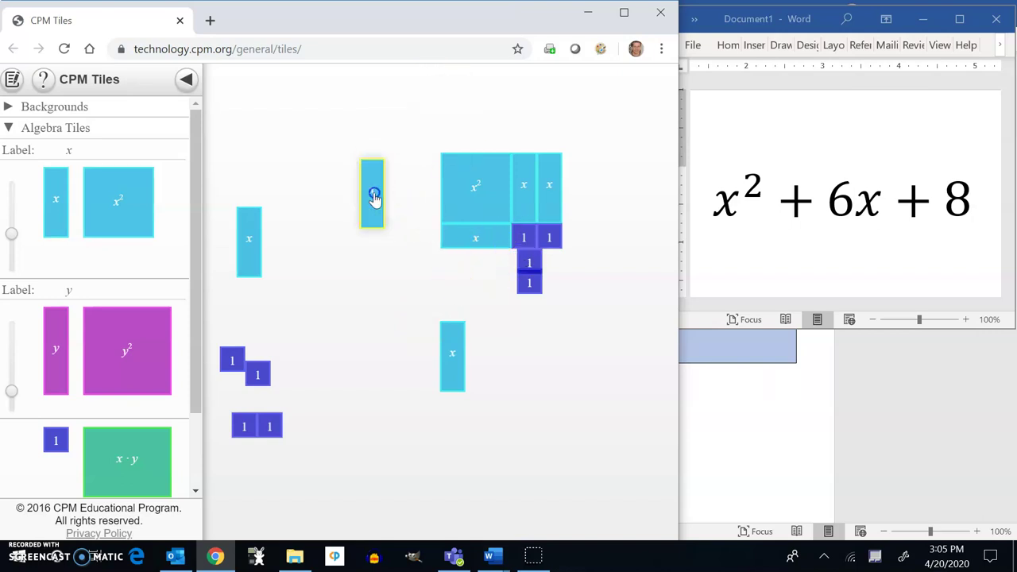
click(374, 199)
drag(390, 203, 479, 264)
Step: Place a third x tile horizontally below the second row and align the two lower unit tiles with their rows
click(452, 344)
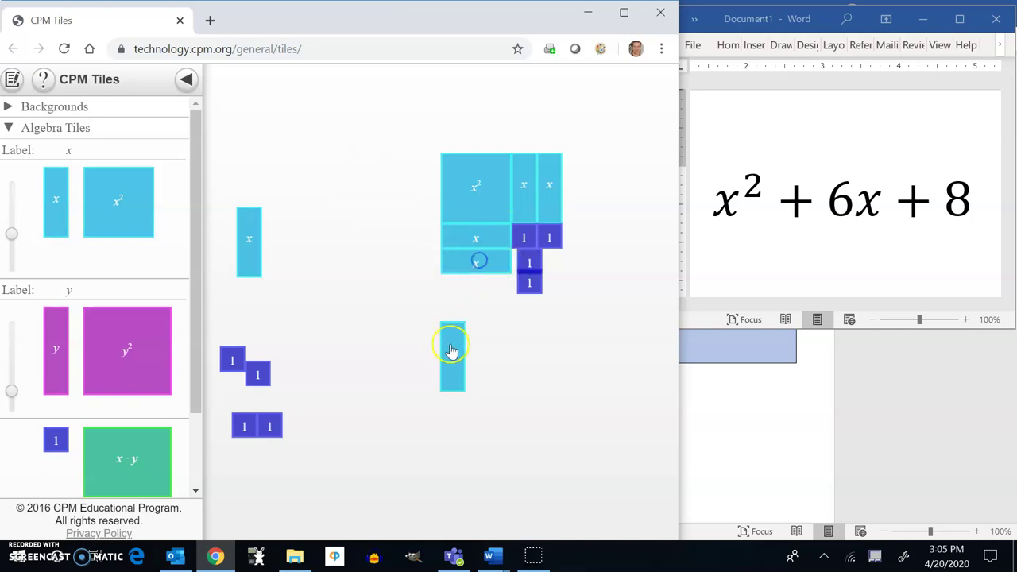
click(449, 349)
drag(456, 350, 526, 290)
click(526, 266)
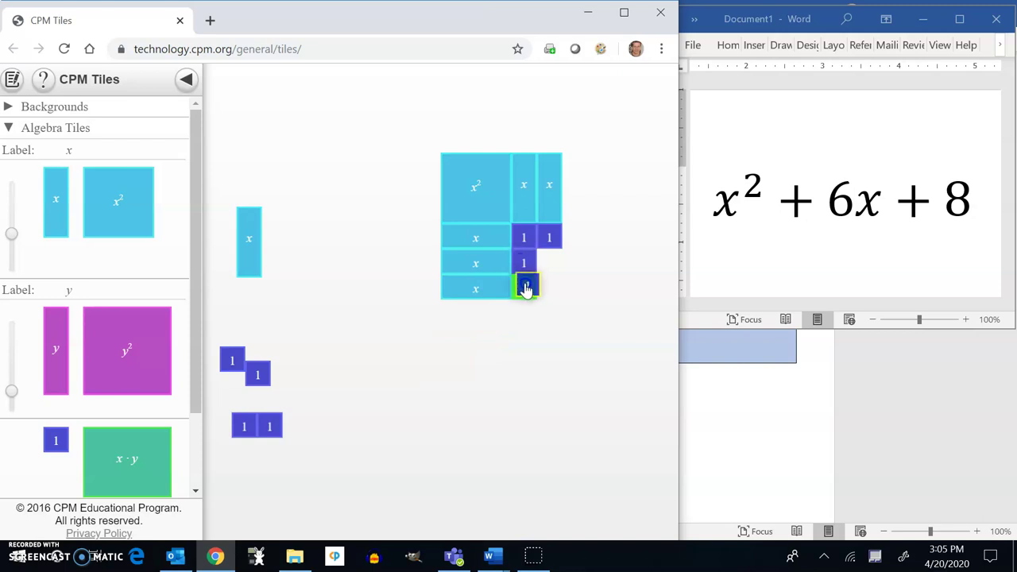
Step: Rotate the last loose x tile to horizontal and place it as the fourth row beneath the x² tile
click(340, 273)
drag(250, 254, 578, 201)
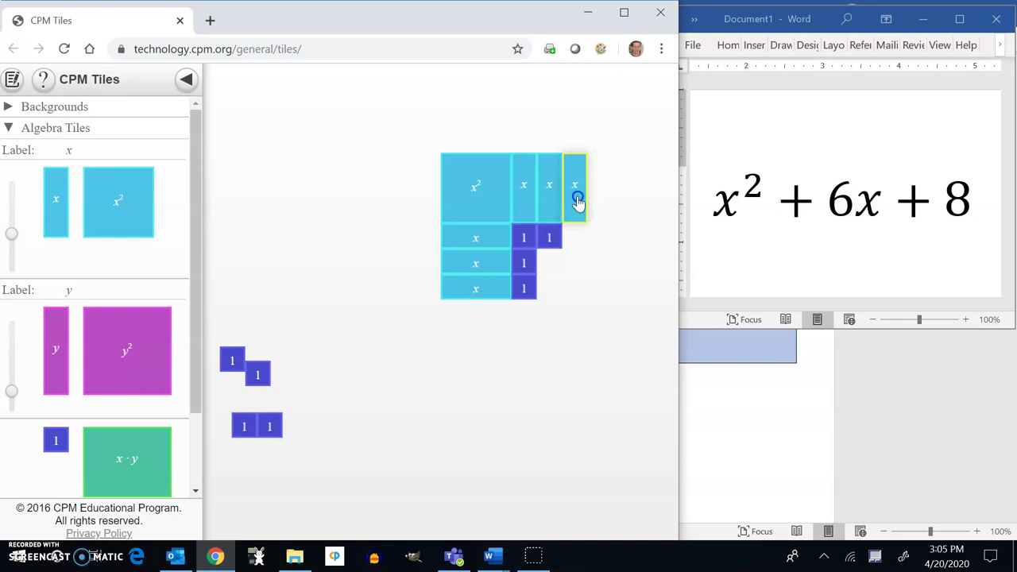
click(578, 201)
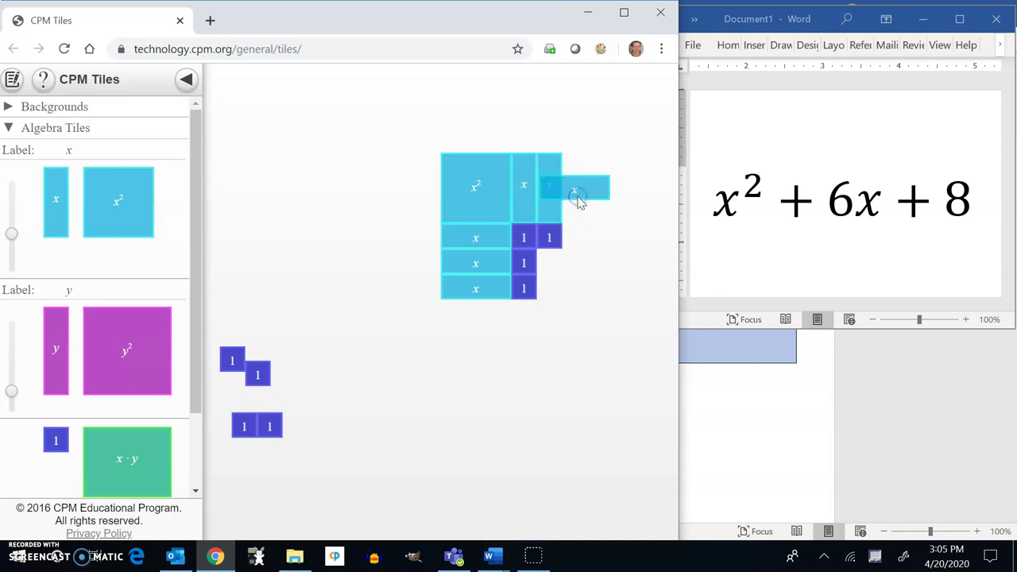
drag(578, 201, 480, 318)
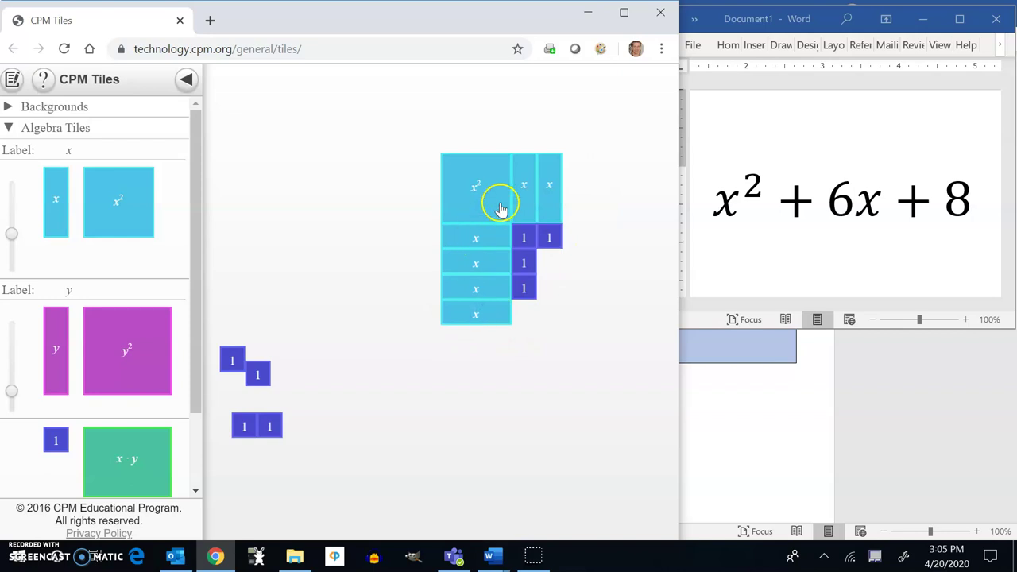
Step: Fill the remaining gaps with the four loose unit tiles to complete the rectangle
drag(258, 424, 518, 311)
drag(259, 429, 548, 316)
drag(258, 377, 544, 290)
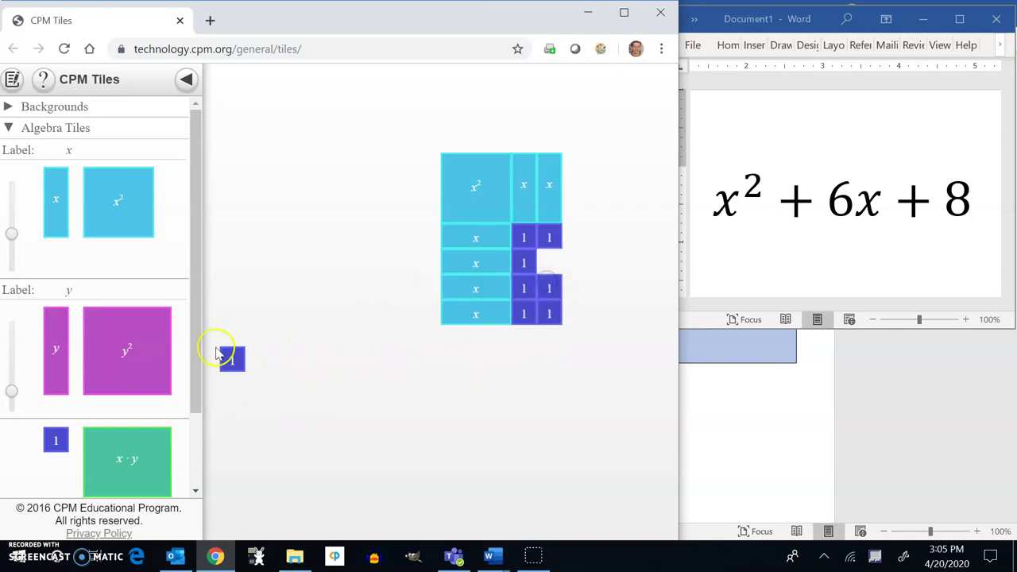
drag(241, 367, 554, 270)
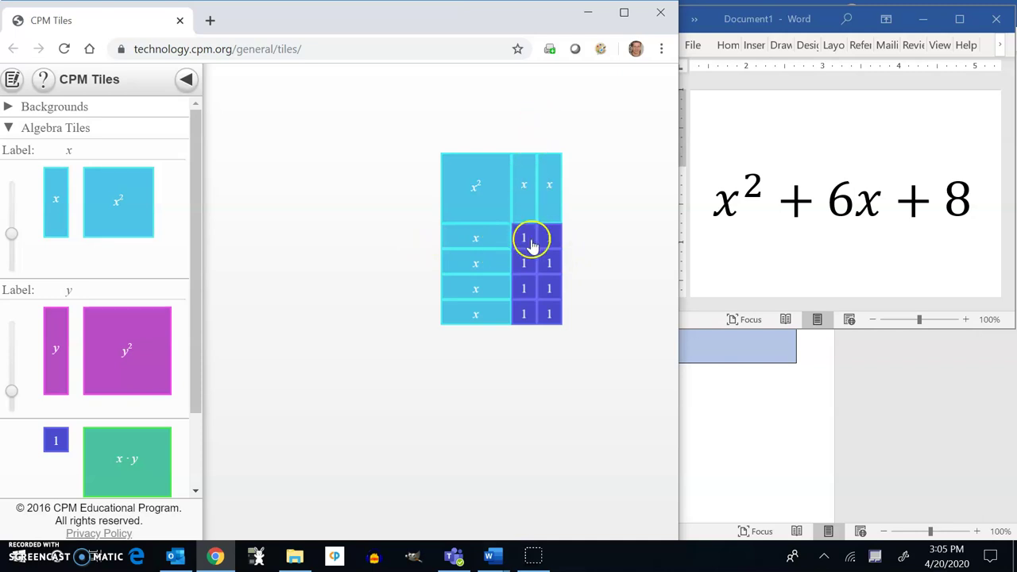
mouse_move(465, 242)
mouse_down()
mouse_move(356, 205)
mouse_move(386, 211)
mouse_move(438, 246)
mouse_move(463, 233)
mouse_up()
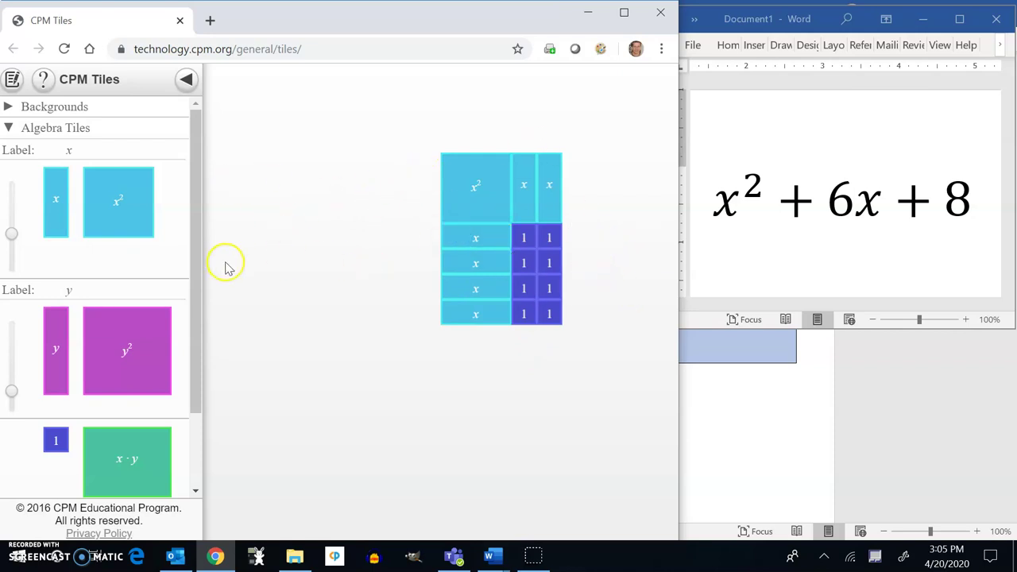
mouse_move(195, 267)
mouse_down()
mouse_move(193, 387)
mouse_move(180, 263)
mouse_up()
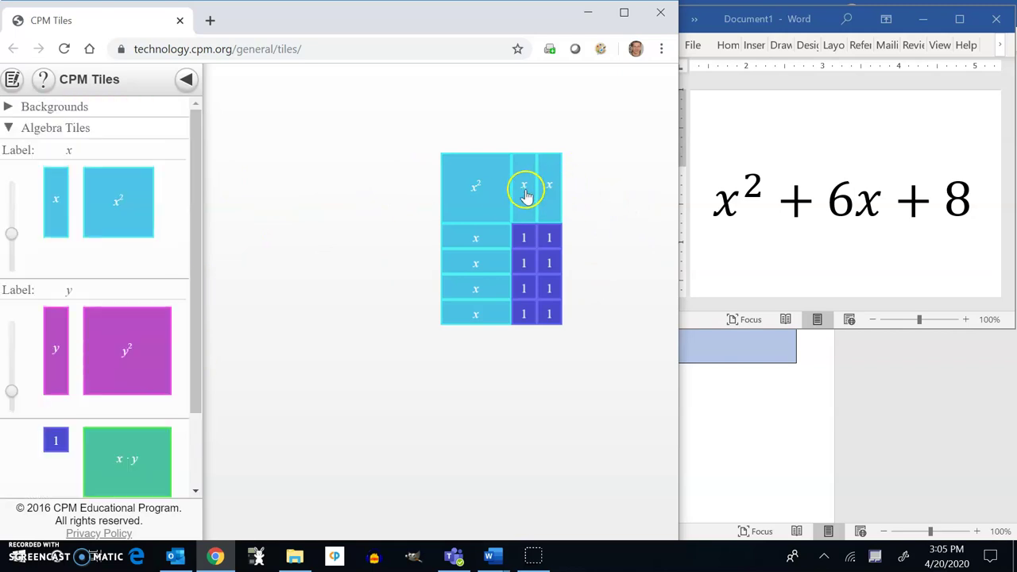
Step: Move the two upright x tiles out of the rectangle and turn one of them into an upright −x tile
drag(527, 195, 248, 166)
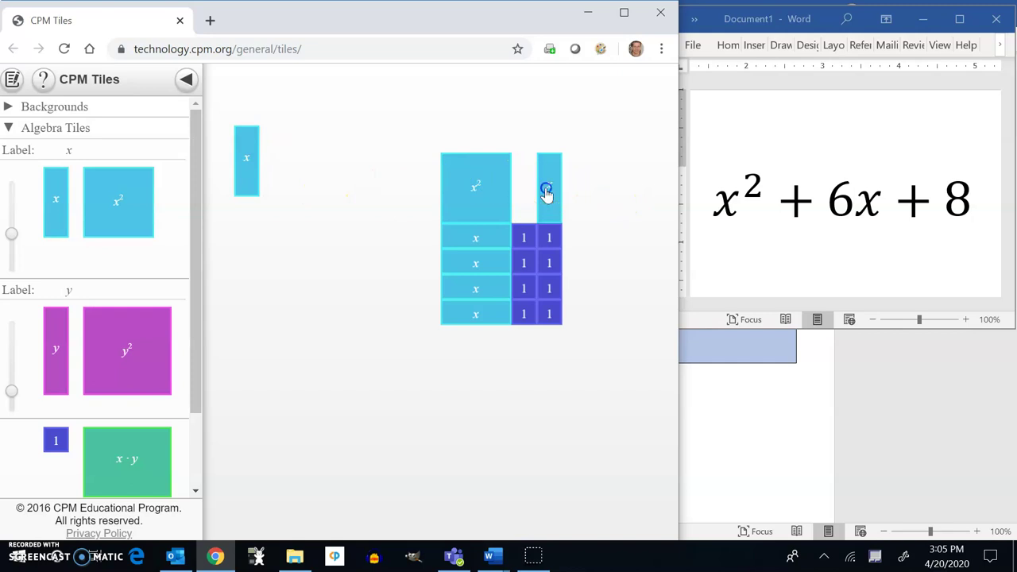
drag(545, 190, 311, 166)
click(309, 166)
click(309, 167)
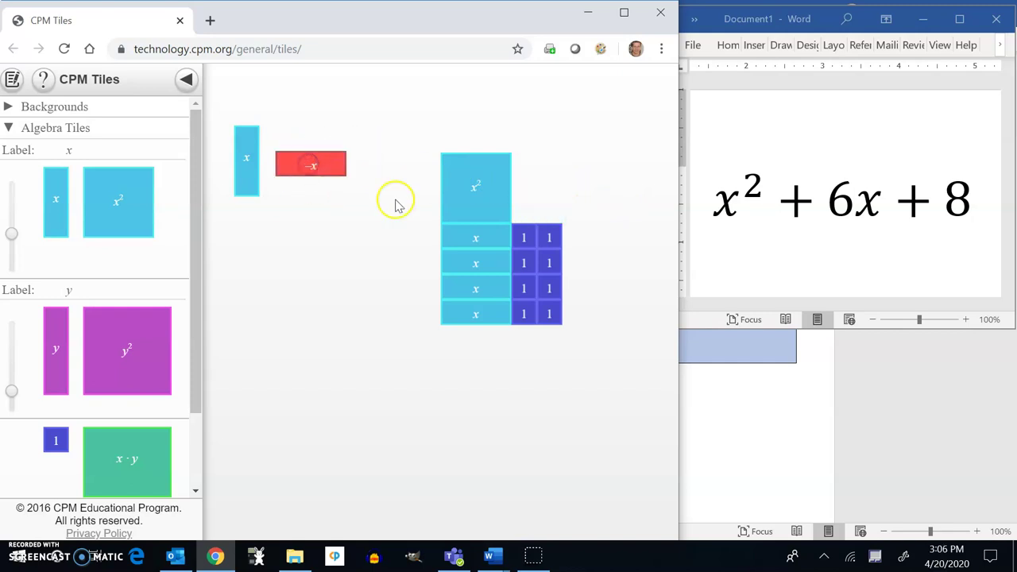
click(336, 173)
click(339, 174)
click(337, 171)
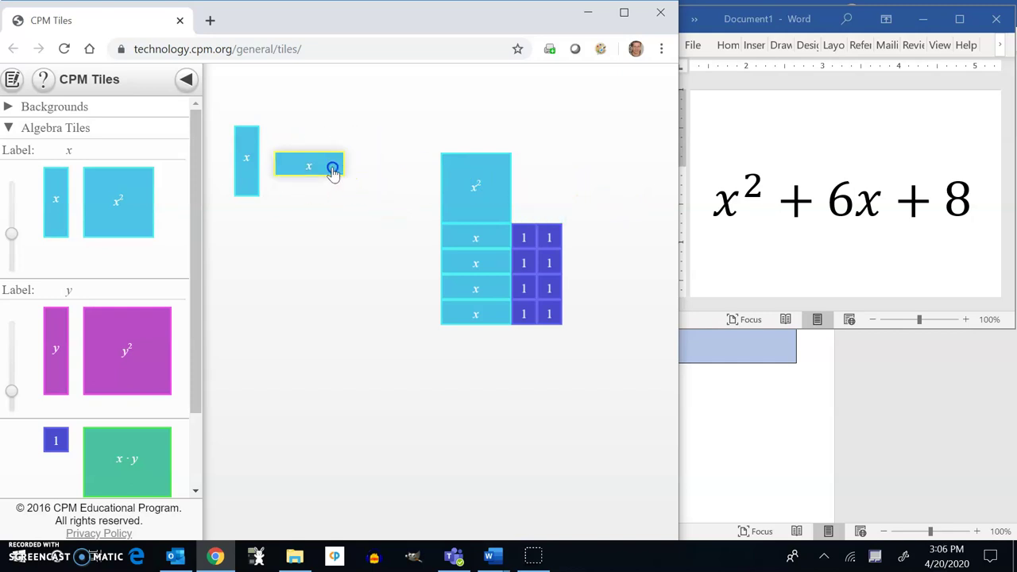
click(332, 171)
click(309, 163)
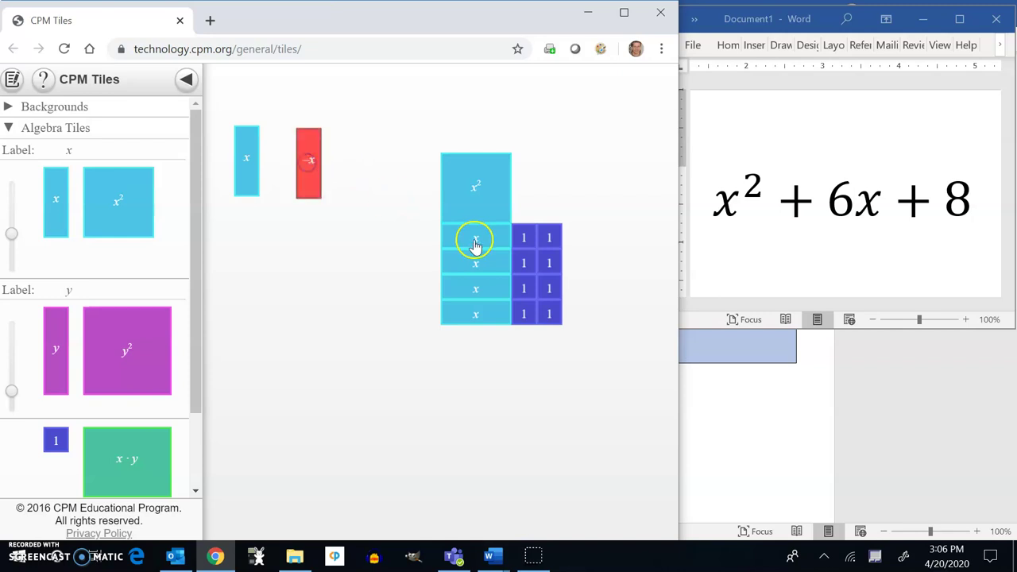
Step: Move the x² tile off the rectangle, then pull out one unit tile and change it to −1
drag(499, 210, 591, 194)
drag(548, 237, 497, 145)
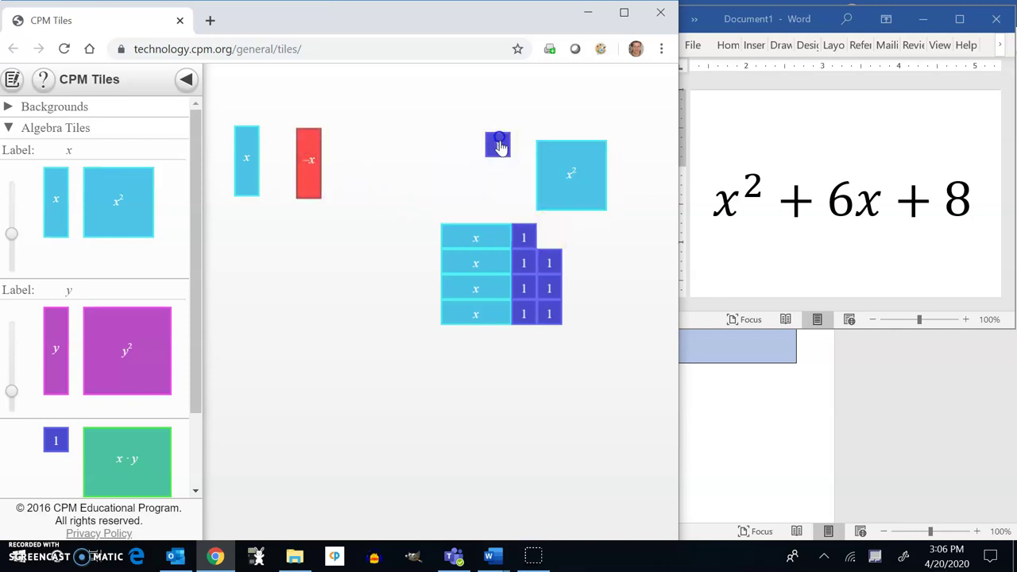
click(499, 148)
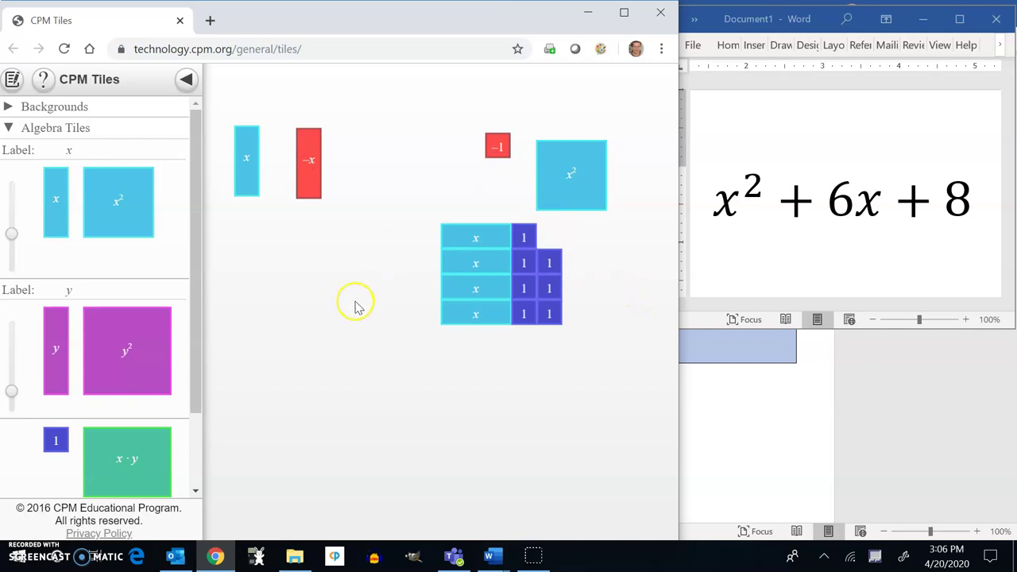
Step: Show the next expression, (x − 2)(x + 3), in the Word document
scroll(869, 239, down, 5)
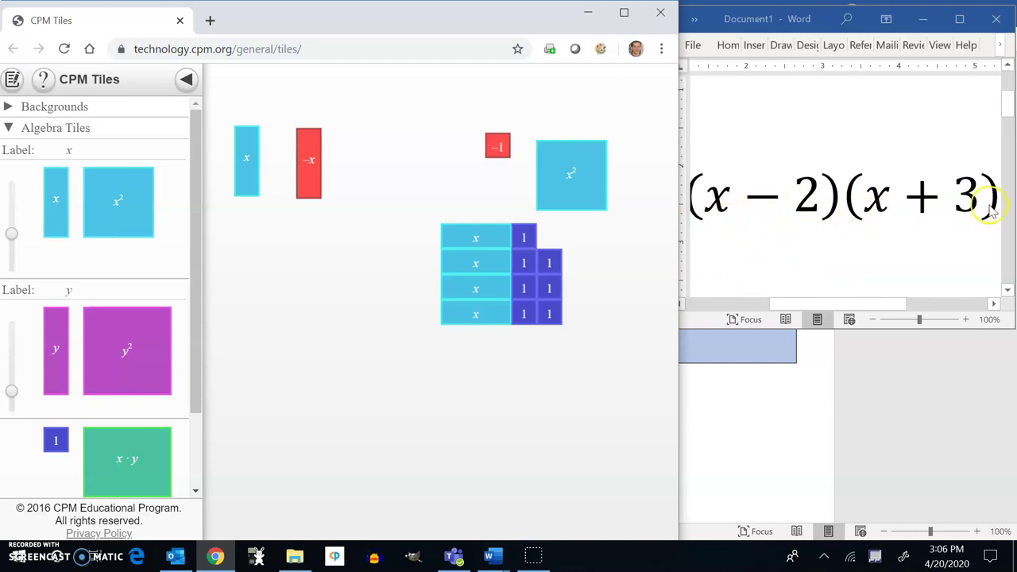
Step: Move the x² tile aside and build the x − 2 side from an upright x tile with two −1 tiles below it
drag(563, 202, 598, 170)
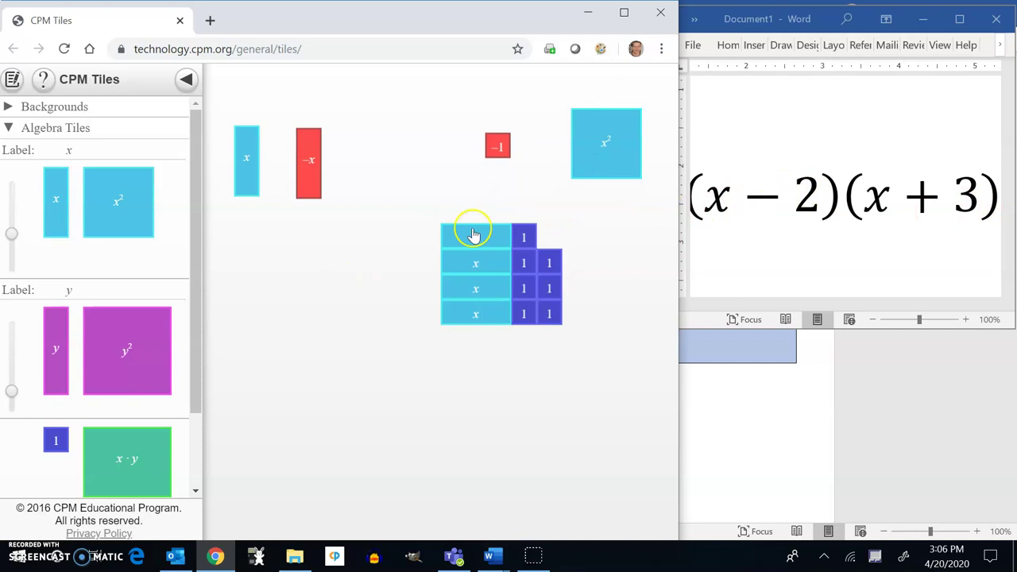
drag(263, 191, 332, 392)
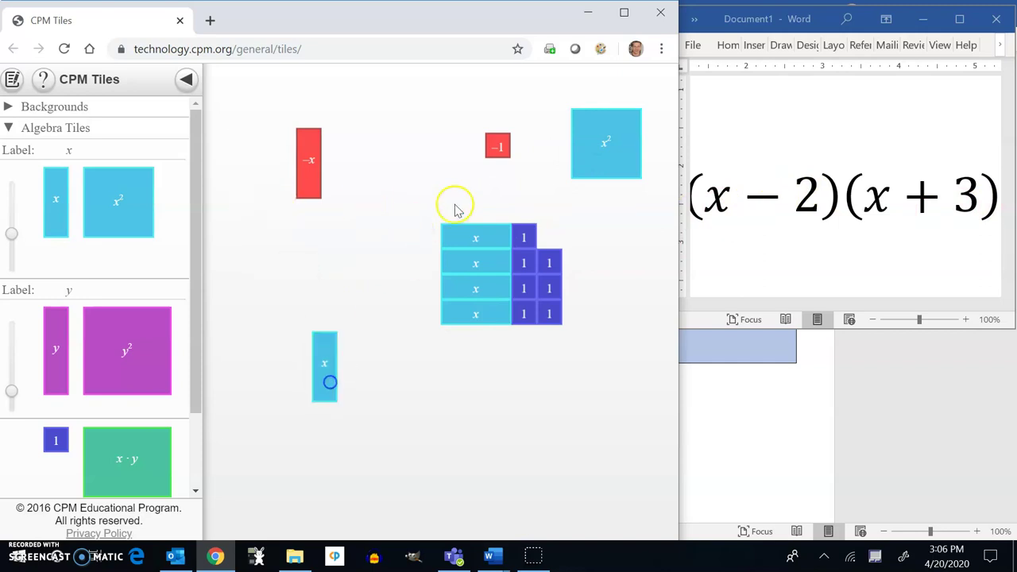
drag(497, 147, 325, 421)
click(530, 236)
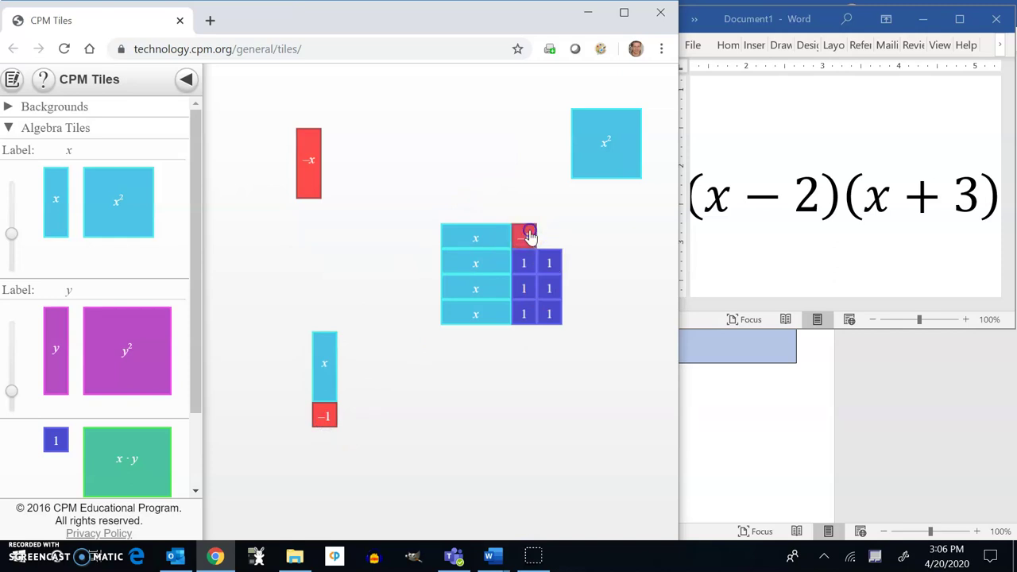
drag(529, 236, 326, 442)
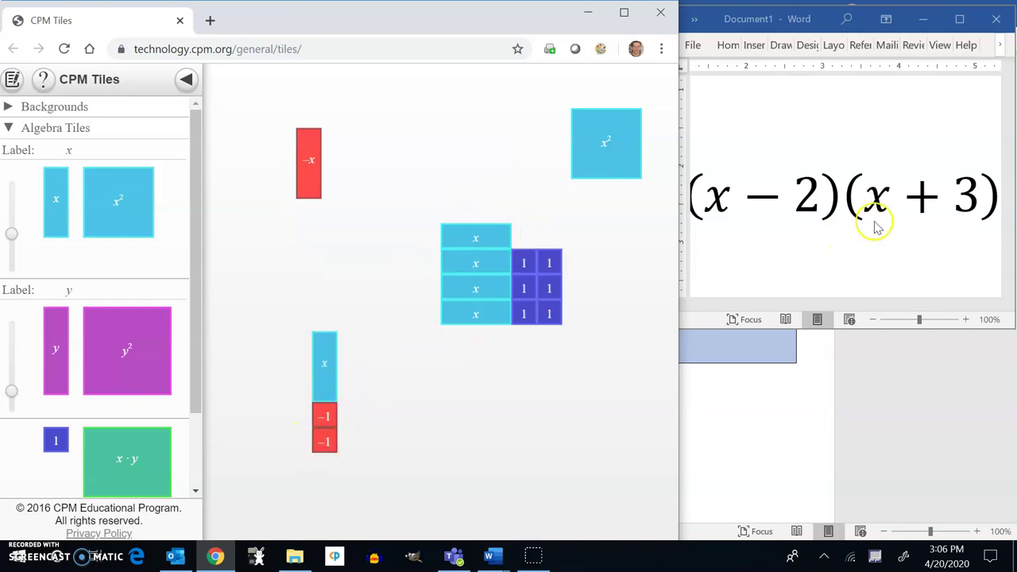
Step: Build the x + 3 edge along the top of the x − 2 side from a horizontal x tile and three unit tiles
drag(474, 263, 373, 319)
drag(549, 263, 422, 319)
drag(463, 318, 476, 174)
drag(523, 313, 456, 329)
click(316, 328)
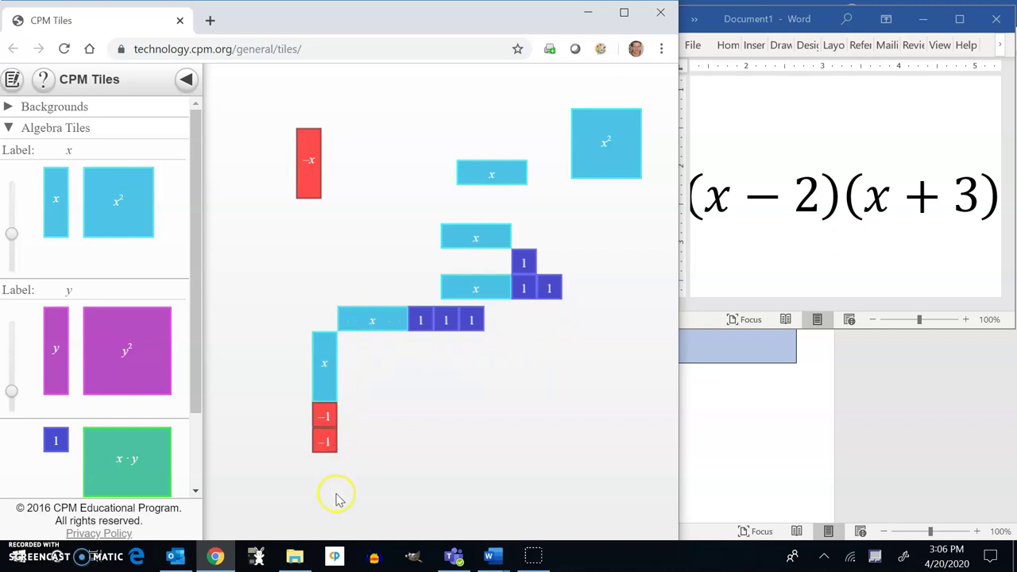
Step: Clear the leftover x and unit tiles away from the frame and fit the x² tile into its inner corner
drag(477, 289, 408, 190)
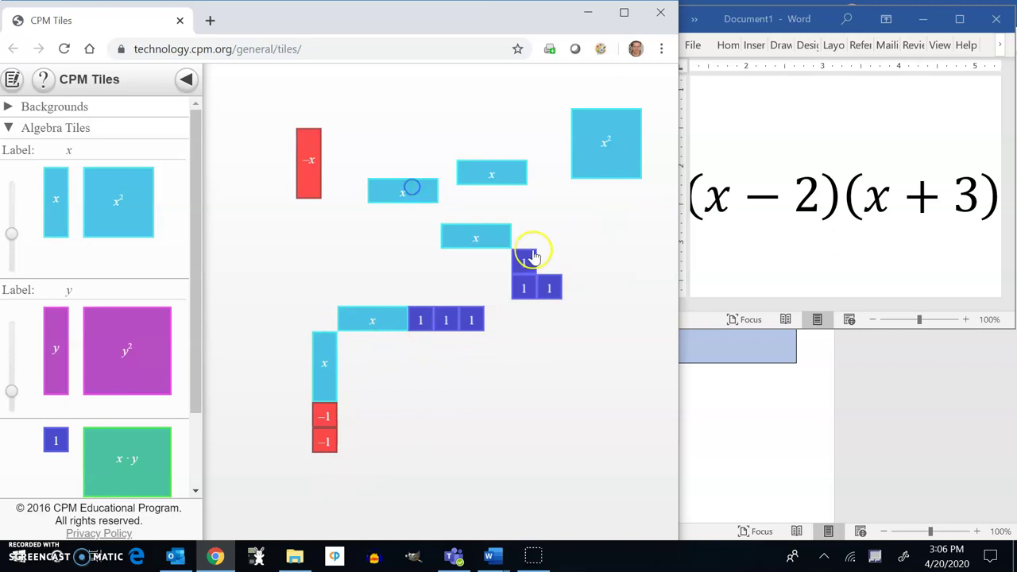
drag(523, 263, 522, 211)
drag(524, 288, 547, 185)
drag(606, 143, 367, 358)
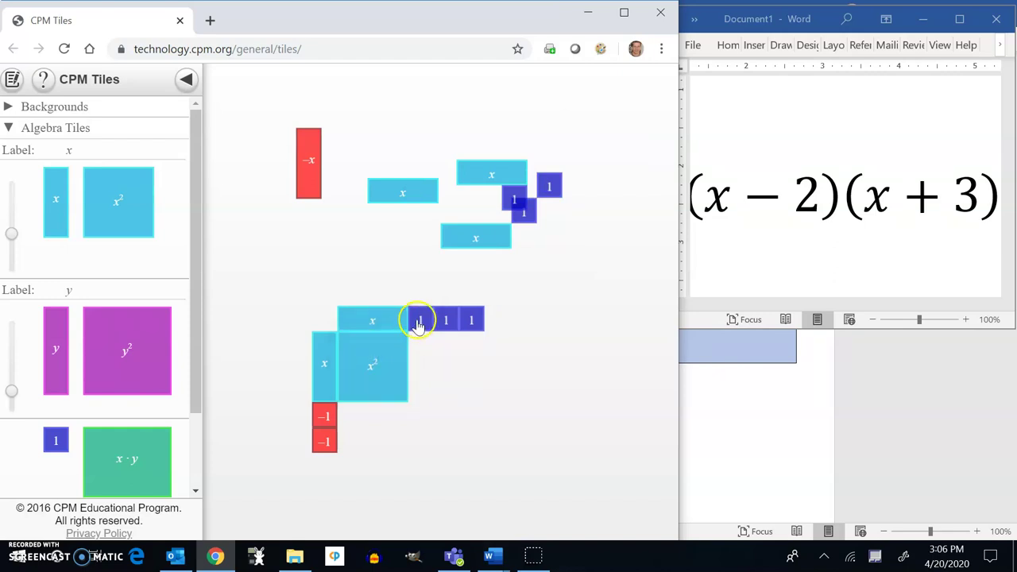
Step: Stand three x tiles upright and place them side by side next to the x² tile, beneath the three unit tiles
click(425, 200)
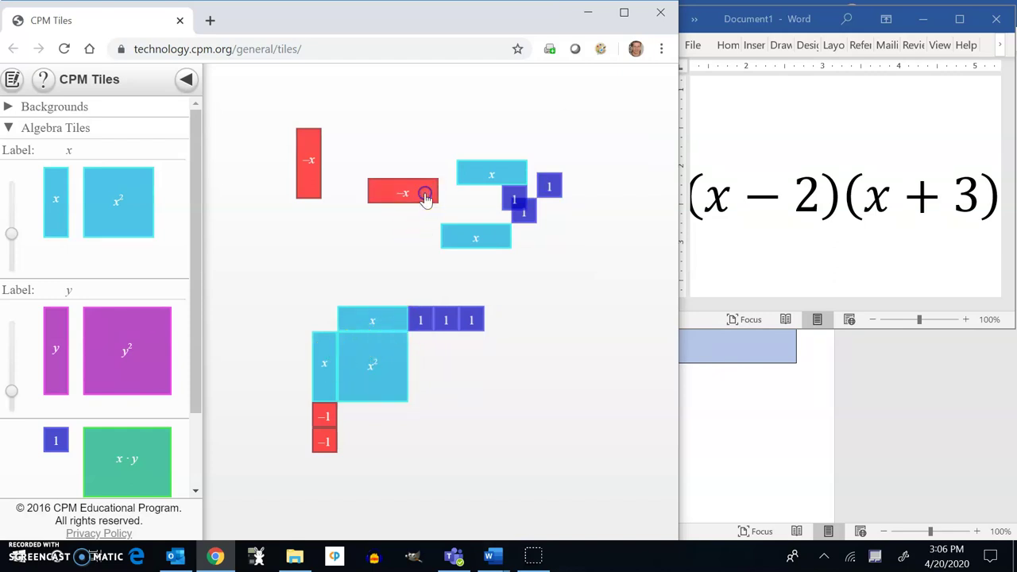
click(425, 199)
click(425, 197)
click(425, 197)
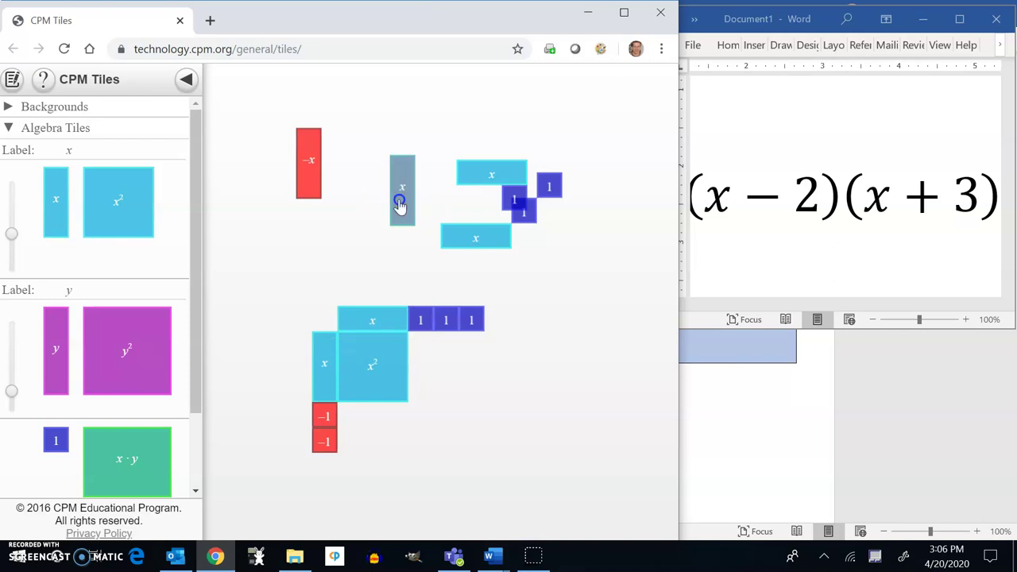
drag(400, 204, 418, 380)
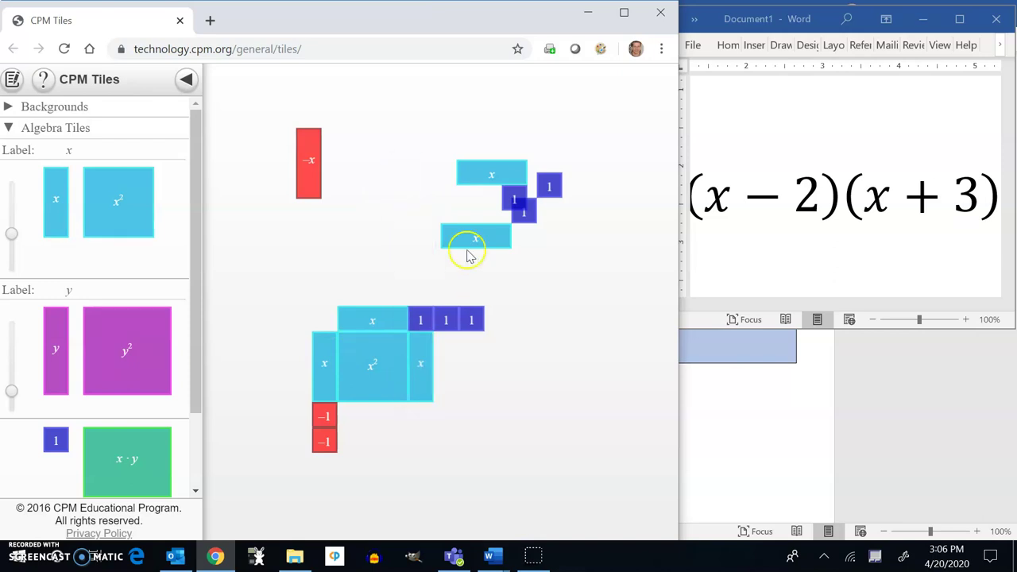
click(466, 234)
drag(465, 234, 446, 375)
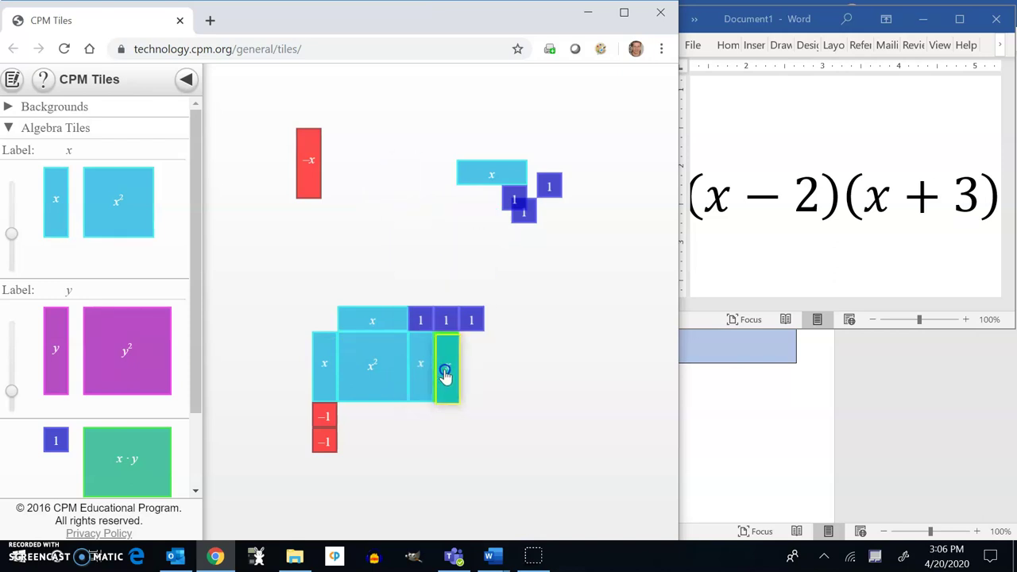
click(490, 169)
click(491, 170)
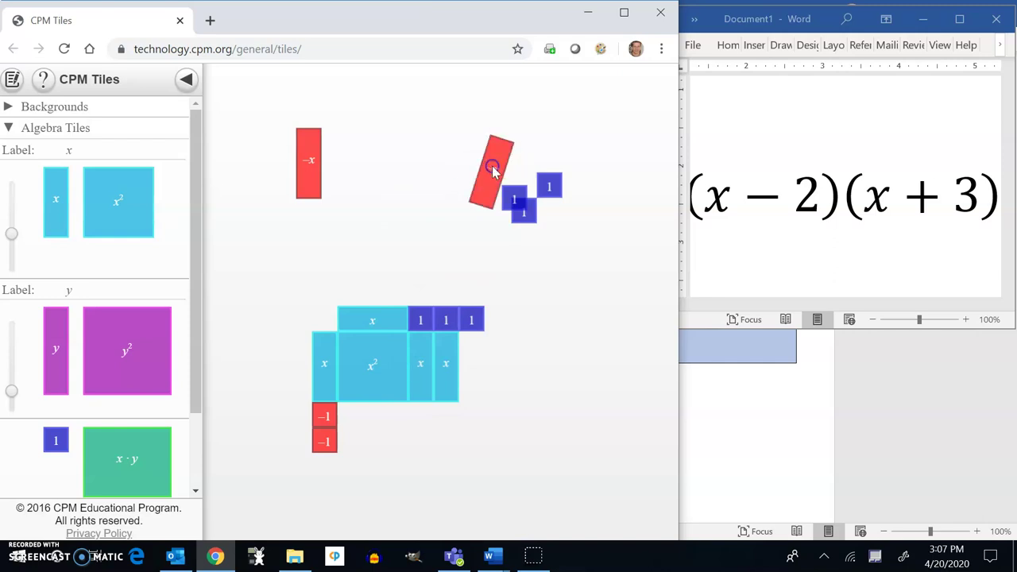
drag(493, 170, 473, 373)
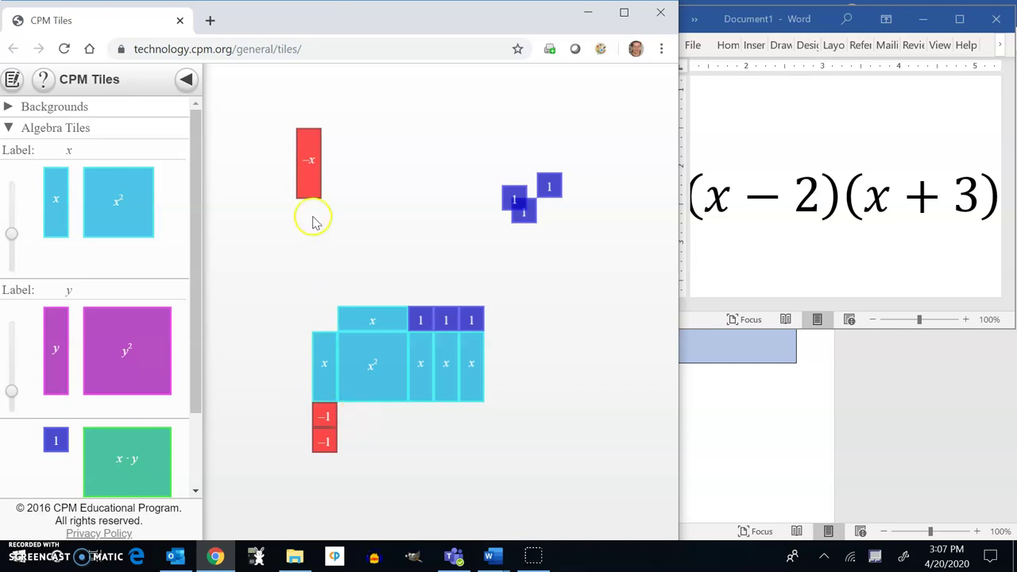
Step: Fill the two rows below the x² tile with horizontal −x tiles, making the second from a new x tile
double_click(317, 186)
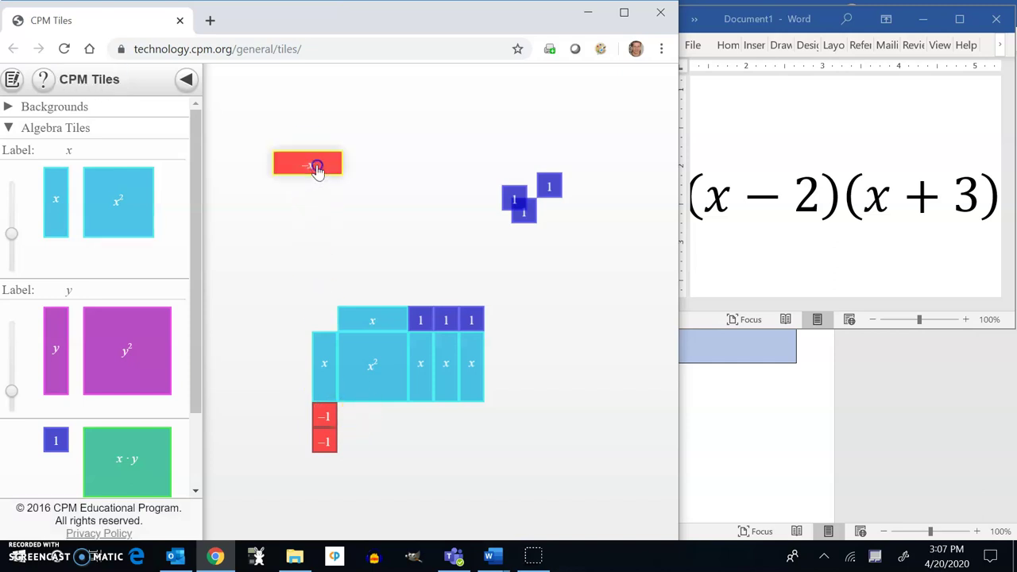
drag(316, 168, 382, 422)
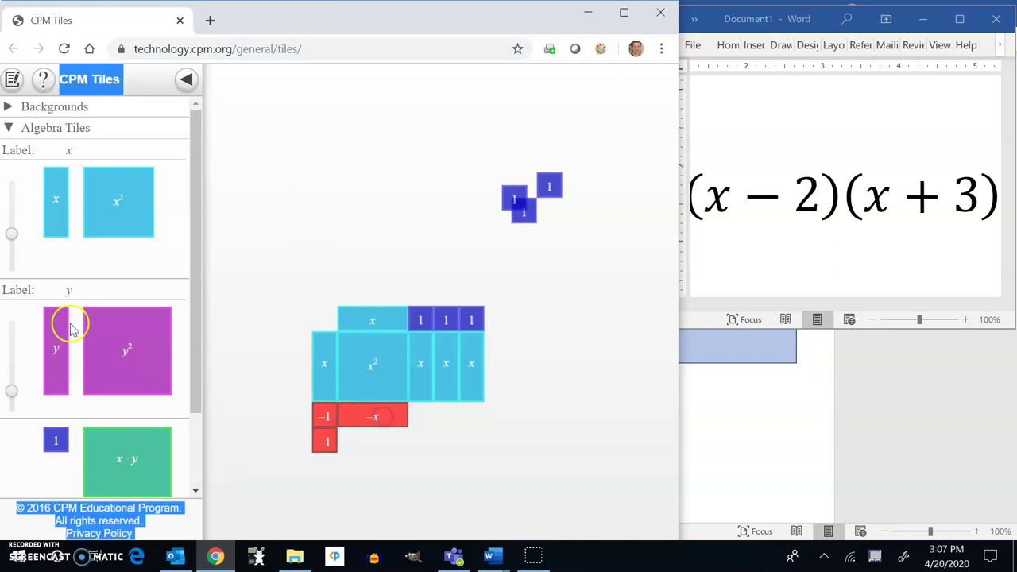
drag(59, 228, 379, 451)
double_click(287, 231)
double_click(286, 227)
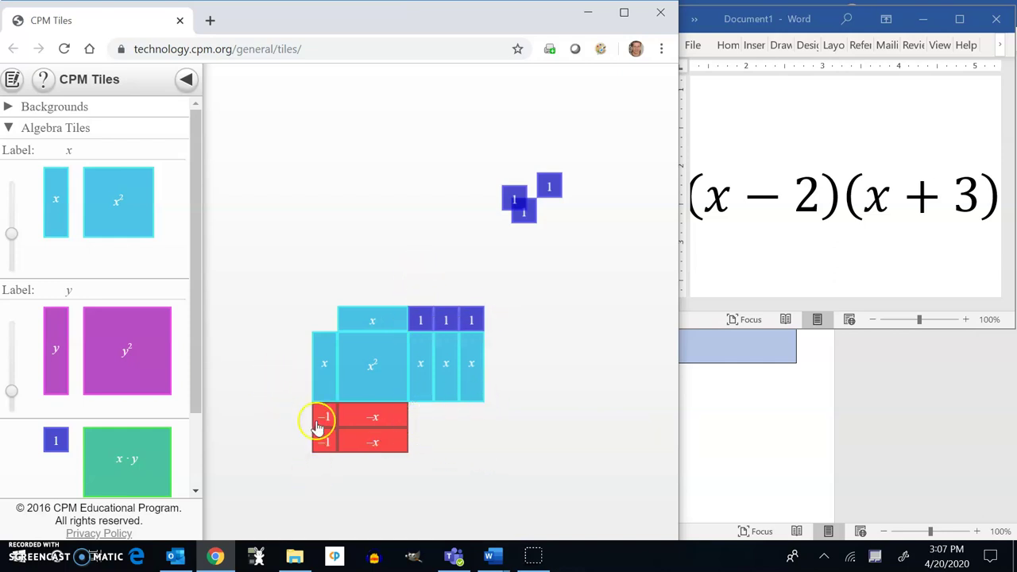
Step: Fill the row below the three x tiles with three −1 tiles and start the next row with the two −1 side tiles
drag(515, 199, 421, 418)
double_click(525, 210)
drag(527, 209, 446, 421)
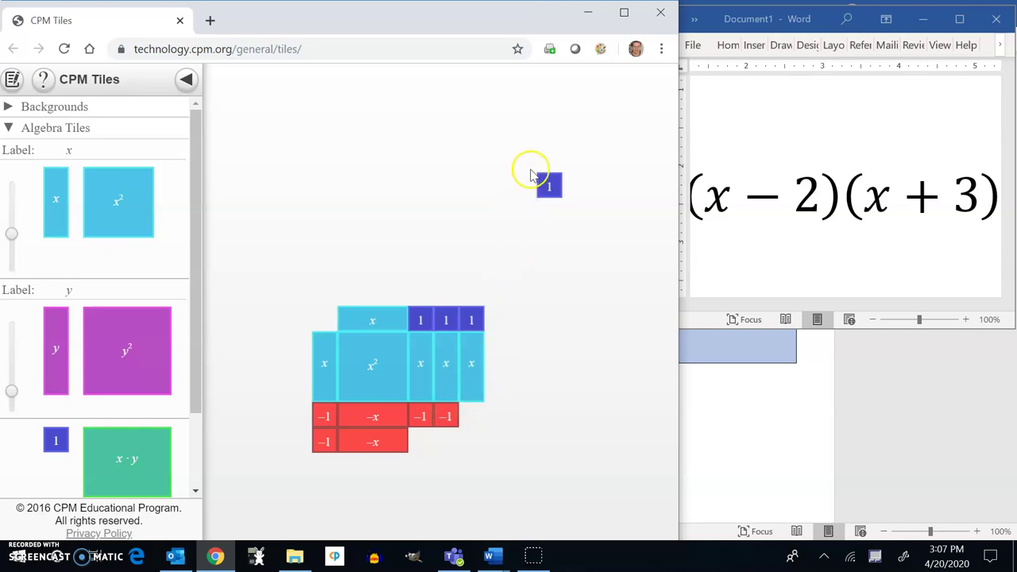
double_click(549, 185)
drag(547, 197, 472, 419)
drag(322, 449, 420, 447)
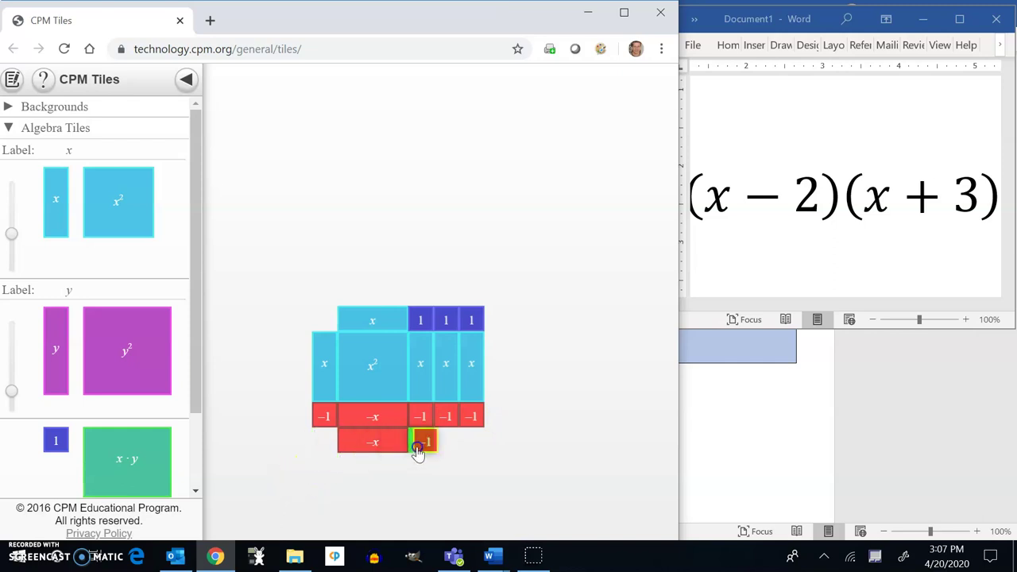
drag(325, 420, 445, 451)
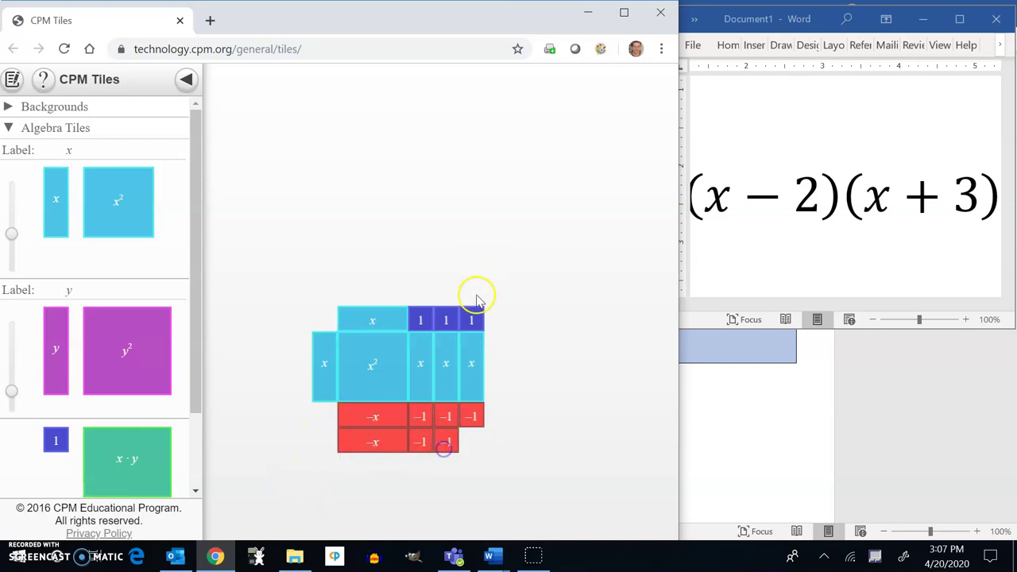
Step: Fill the last gap with a −1 tile and move the remaining edge tiles away from the product rectangle
drag(471, 320, 368, 172)
drag(419, 326, 340, 185)
drag(370, 294, 317, 182)
click(364, 320)
drag(364, 320, 324, 220)
drag(313, 364, 242, 146)
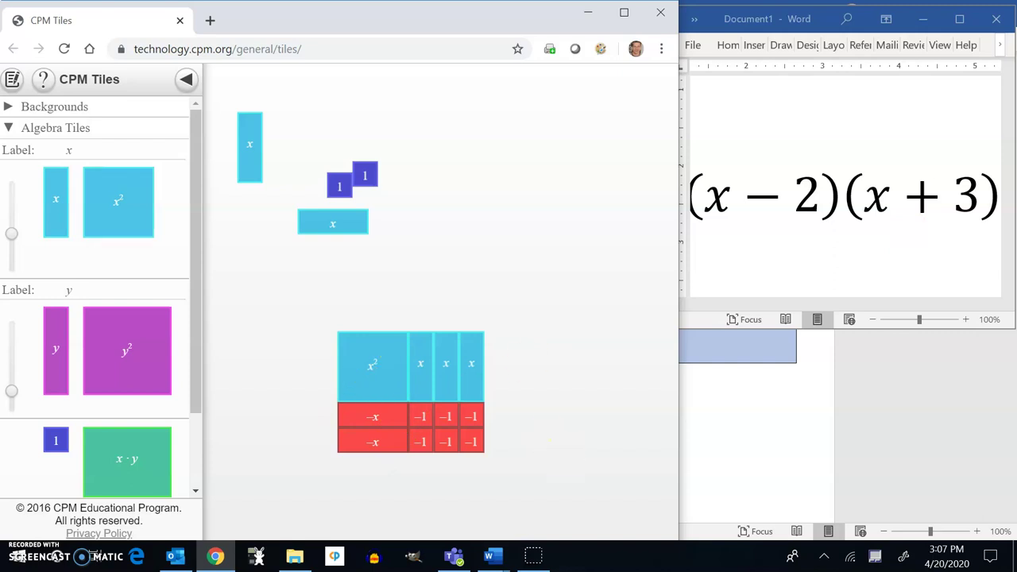
Step: Pull two x and two −x tiles out as zero pairs and handwrite the product x² + x − 6 beneath the expression
click(760, 259)
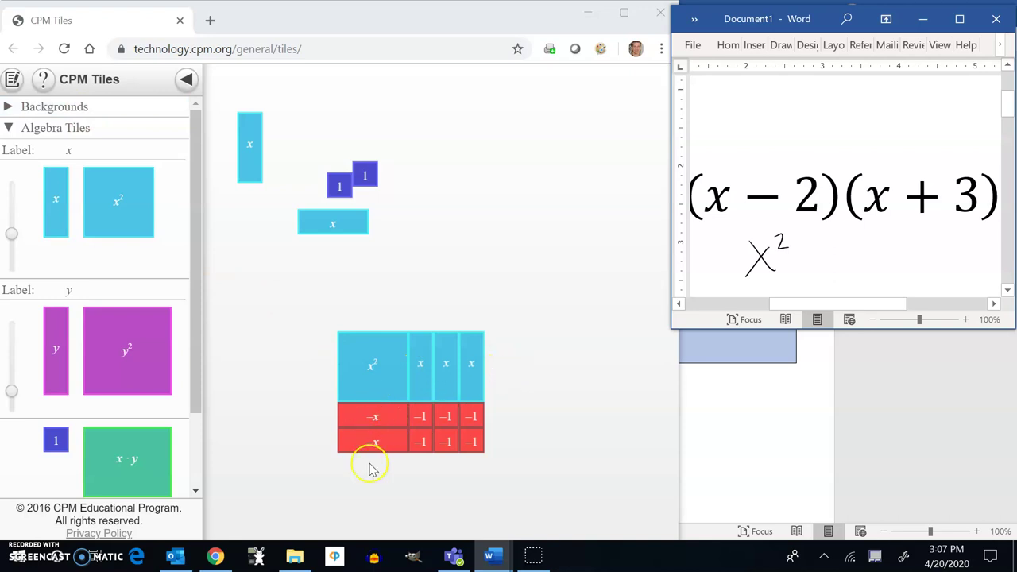
drag(413, 389, 456, 263)
drag(459, 368, 483, 251)
drag(363, 431, 476, 271)
drag(375, 457, 502, 229)
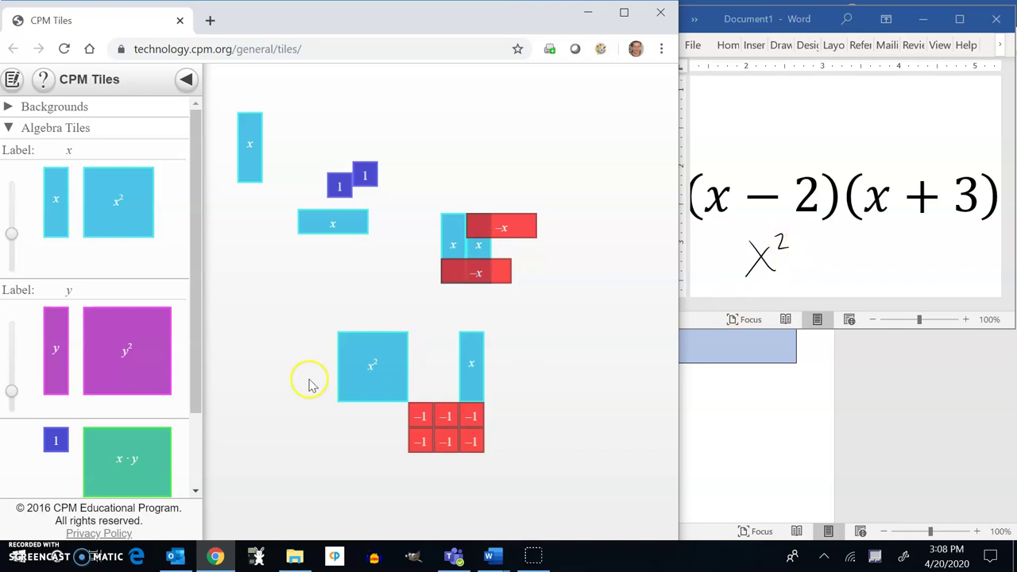
drag(804, 259, 804, 274)
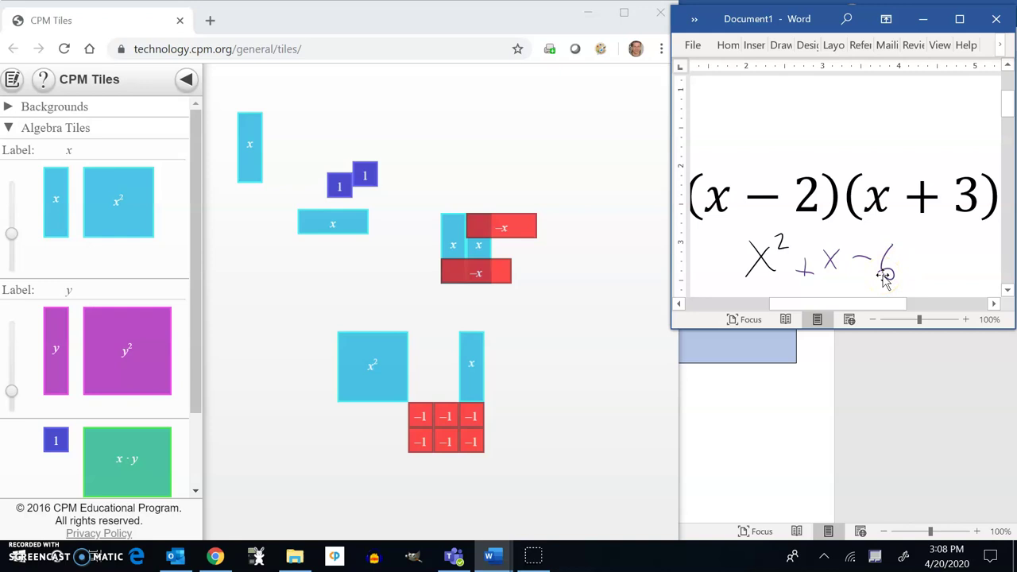
Step: Move the zero-pair tiles up among the spare tiles, standing both −x tiles upright and turning one into x
click(508, 228)
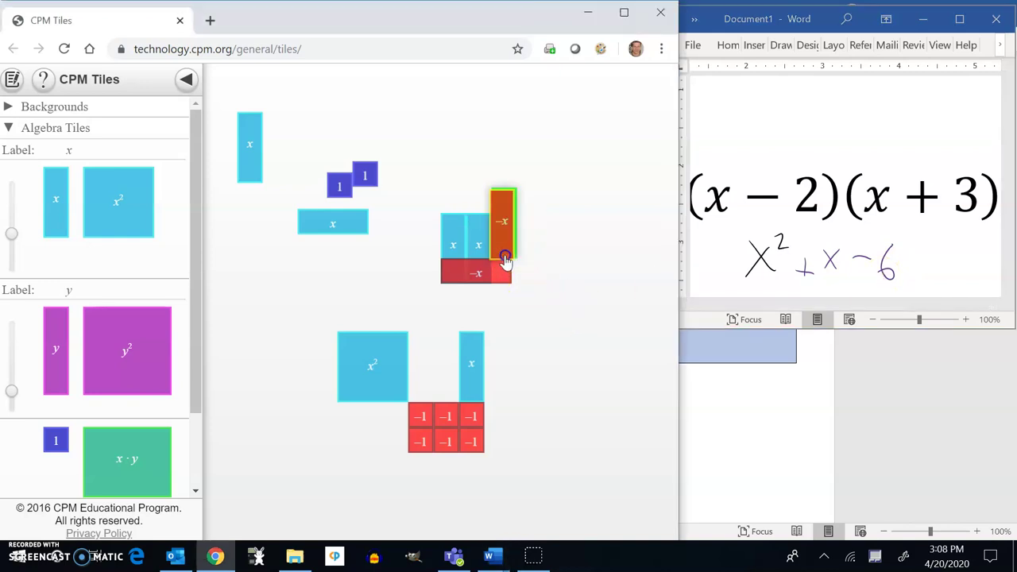
drag(503, 261, 529, 148)
drag(481, 292, 622, 123)
double_click(595, 130)
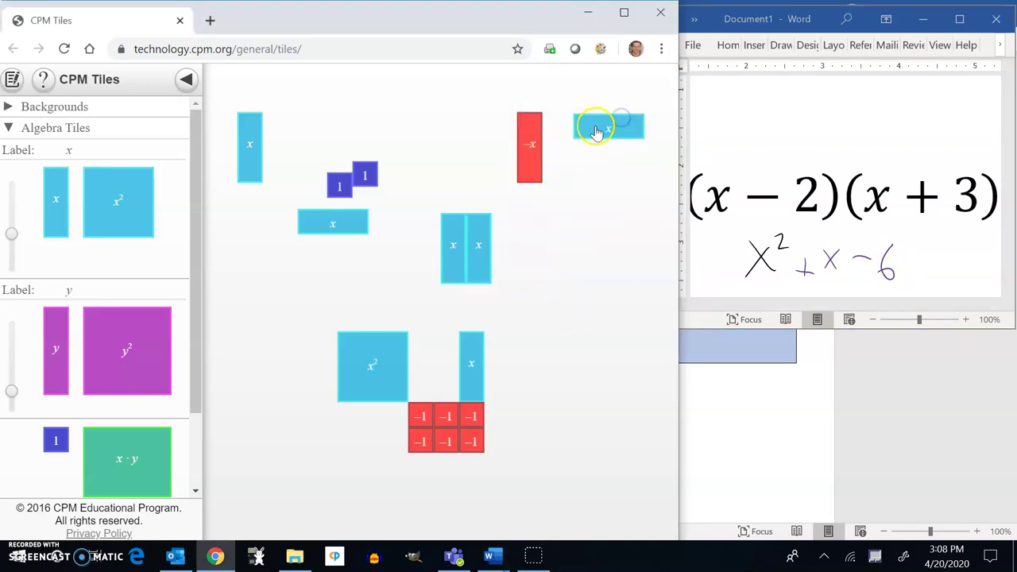
click(599, 130)
drag(475, 251, 440, 150)
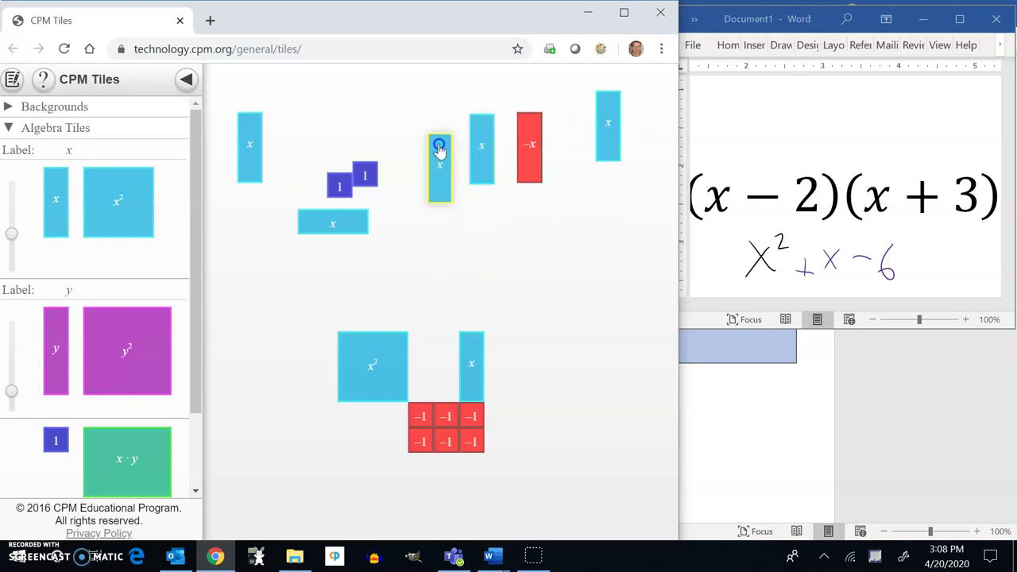
Step: Show the next expression, x² + x − 12, in the Word document and clear the handwritten x² + x − 6
scroll(834, 212, down, 5)
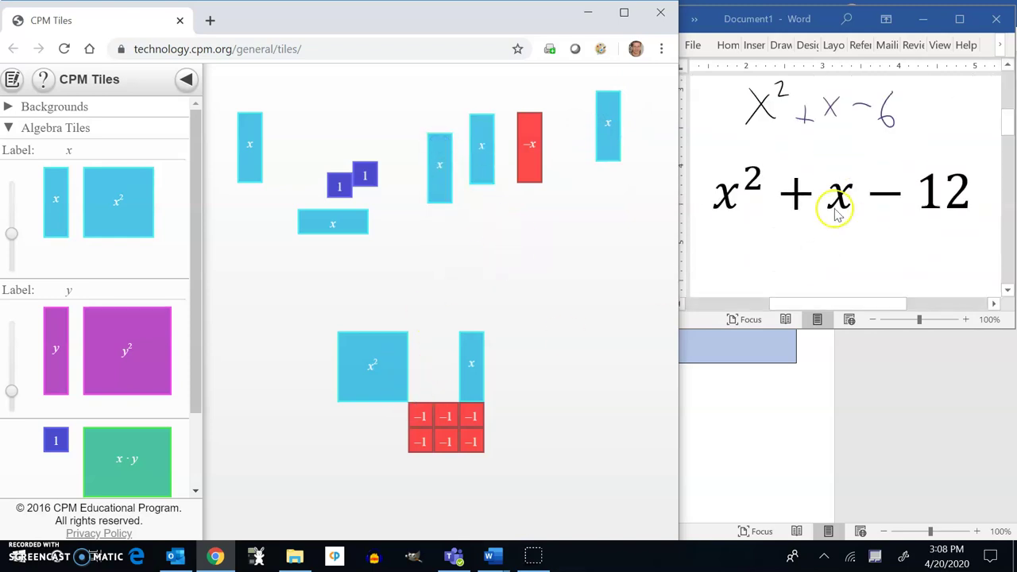
scroll(847, 228, down, 1)
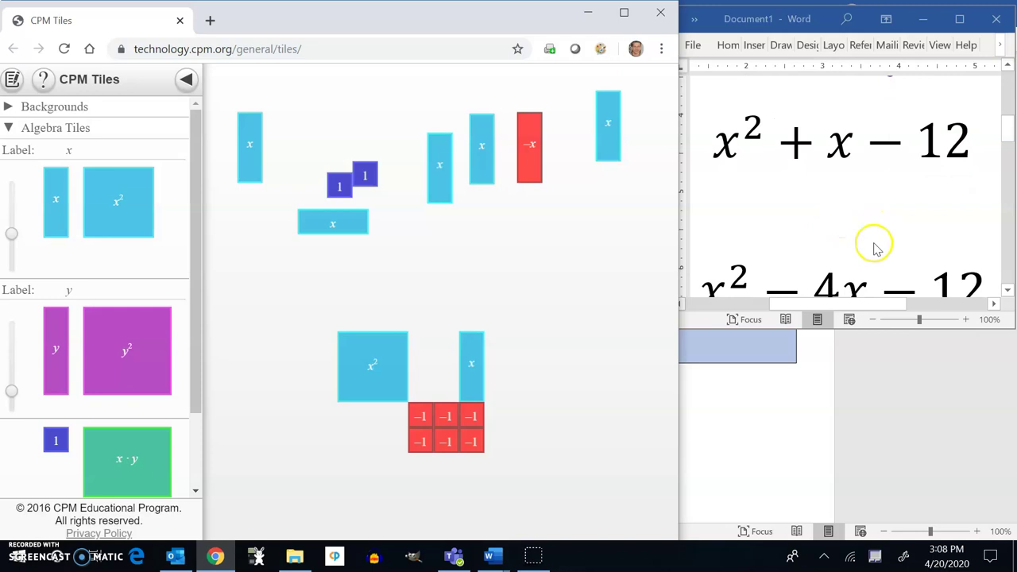
scroll(874, 248, up, 1)
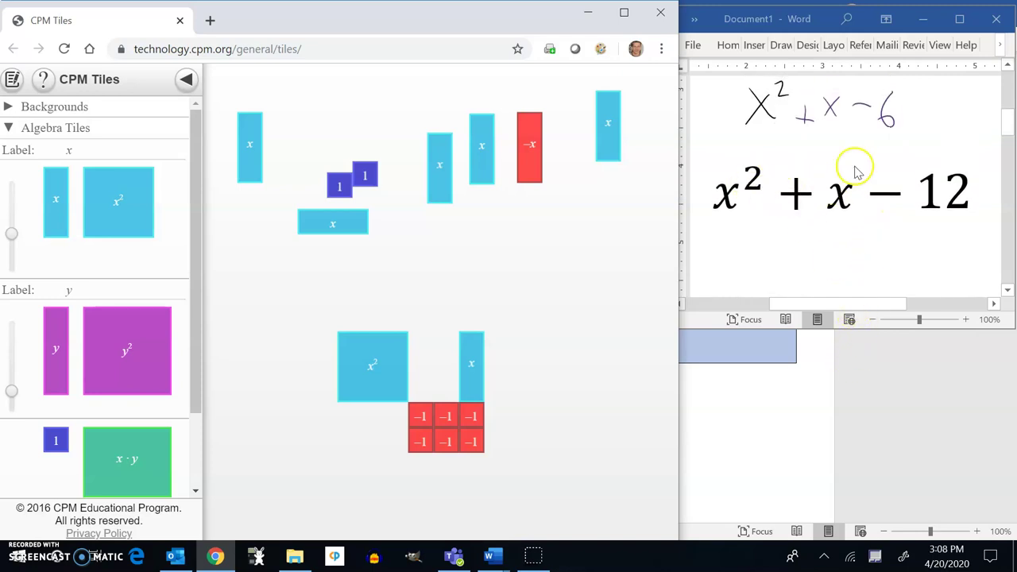
click(915, 288)
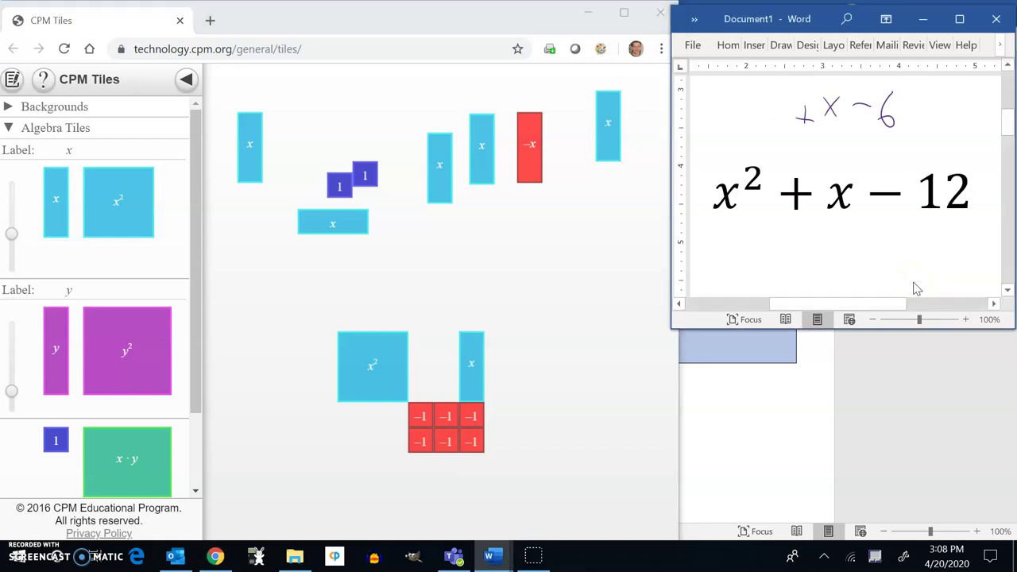
Step: Move the x² tile and the upright x tile beside each other above the block of −1 tiles
drag(379, 370, 352, 323)
click(472, 367)
drag(473, 370, 427, 317)
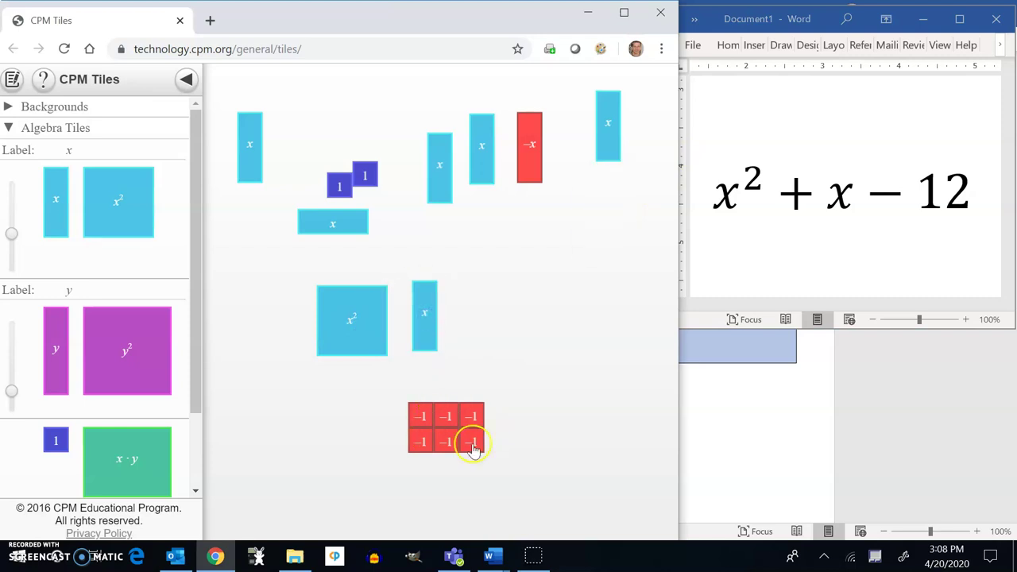
Step: Move the two loose unit tiles beside the −1 block and turn both into −1 tiles
drag(367, 177, 509, 411)
click(508, 412)
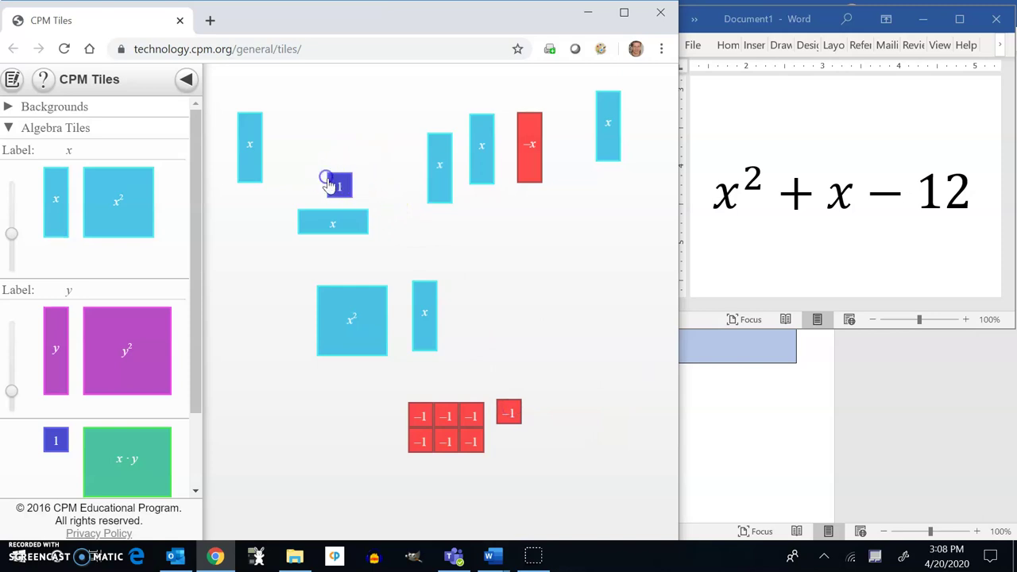
drag(334, 185, 512, 450)
Step: Add four more unit tiles beside the −1 block and turn each of them into a −1 tile
drag(58, 438, 293, 463)
click(295, 421)
click(293, 463)
drag(54, 440, 338, 433)
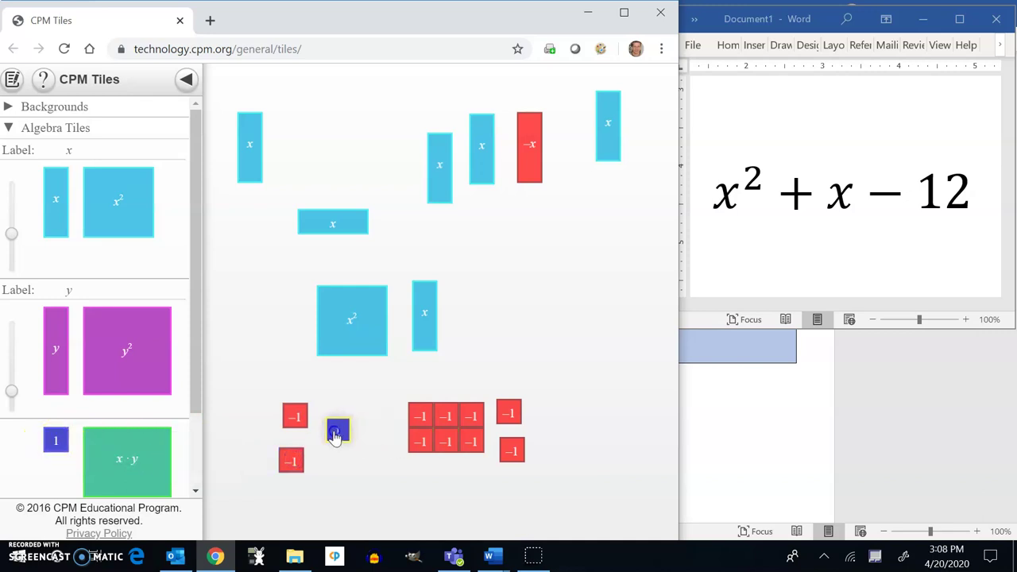
click(338, 430)
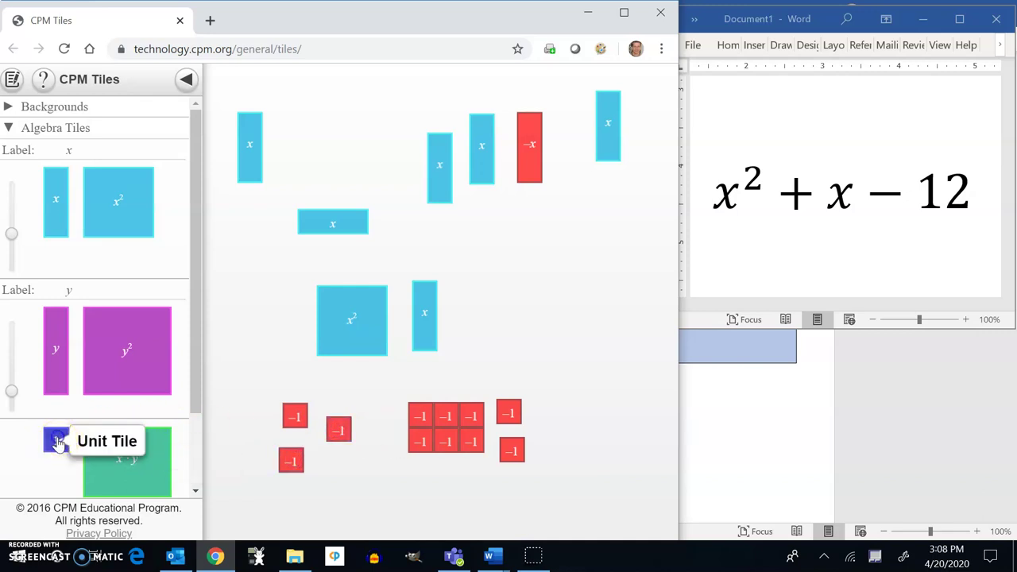
drag(55, 443, 363, 474)
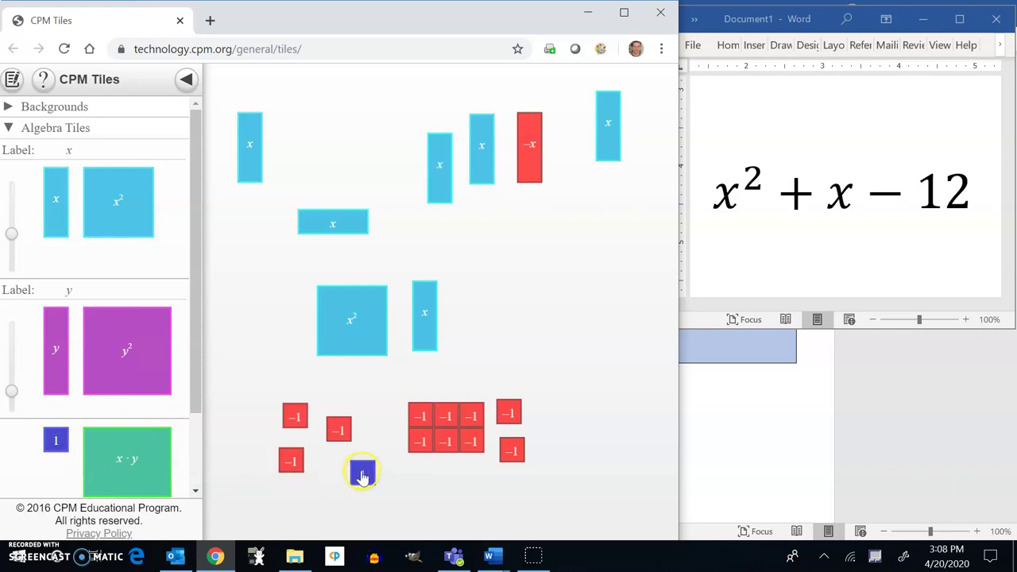
click(363, 473)
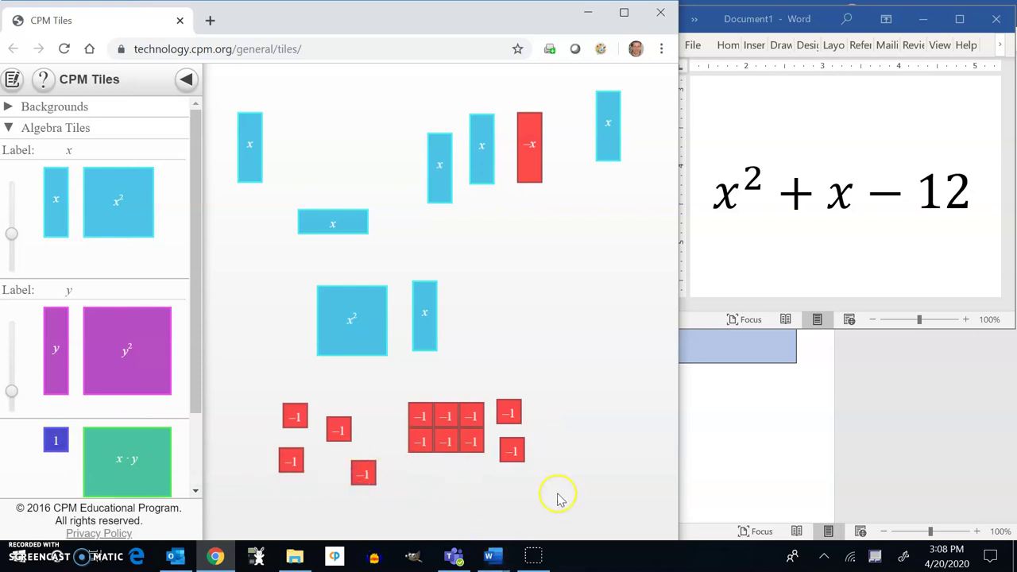
Step: Move the x tile aside and arrange eight −1 tiles in two rows of four at the x² tile's lower-right corner
drag(438, 316, 626, 276)
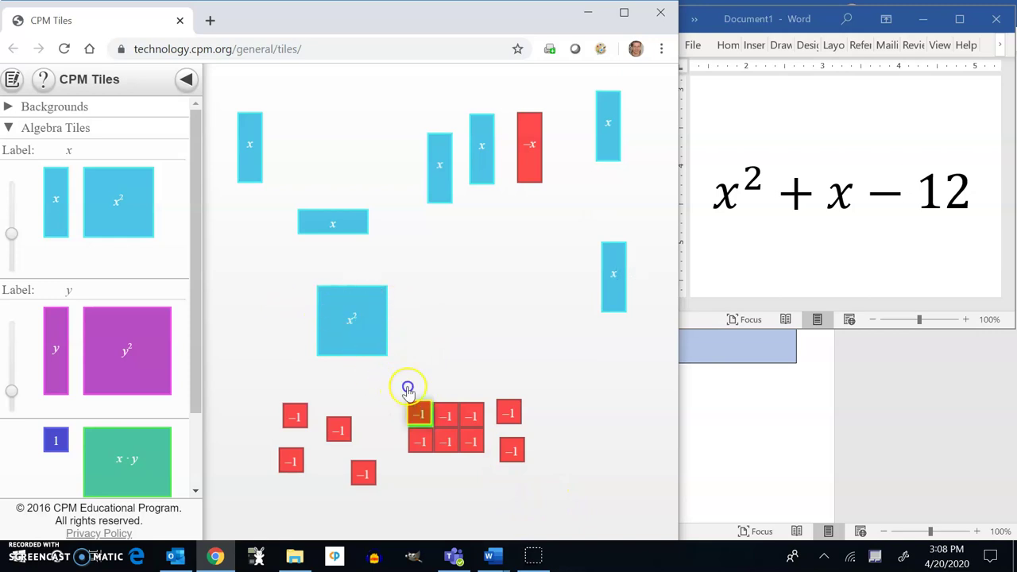
drag(419, 413, 400, 372)
drag(442, 414, 426, 368)
drag(465, 419, 456, 371)
drag(505, 410, 476, 375)
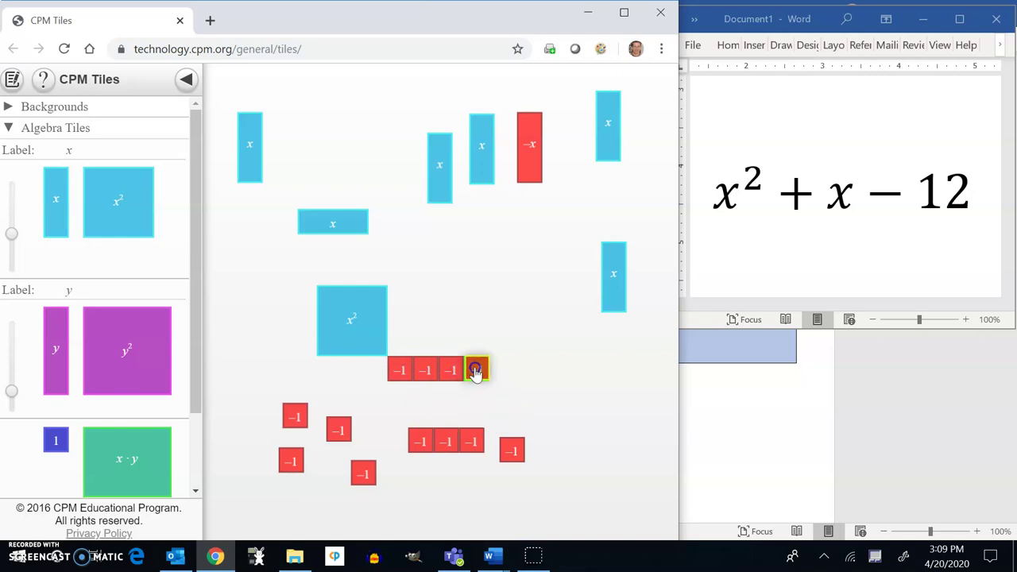
drag(420, 447, 397, 402)
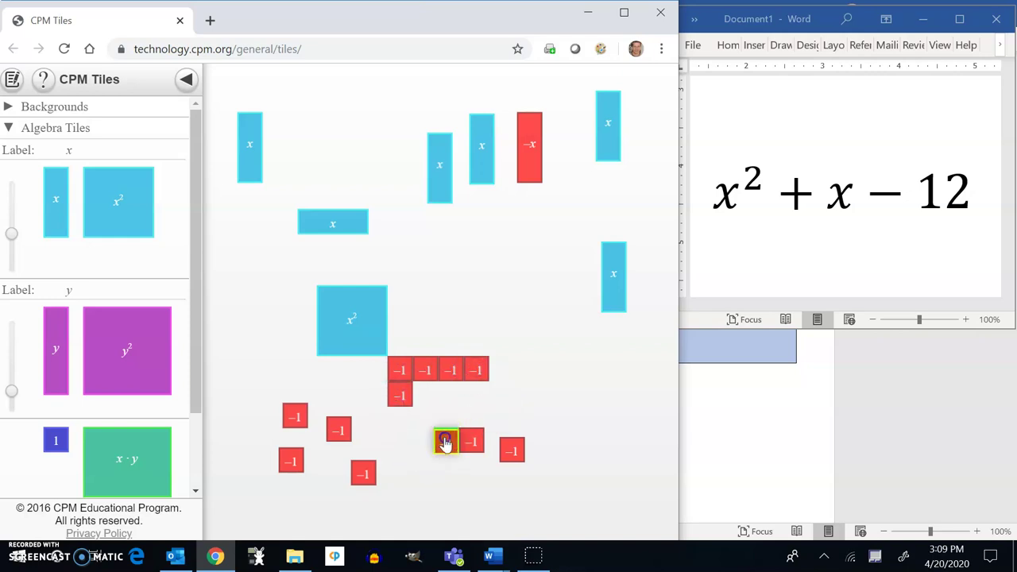
drag(446, 443, 452, 397)
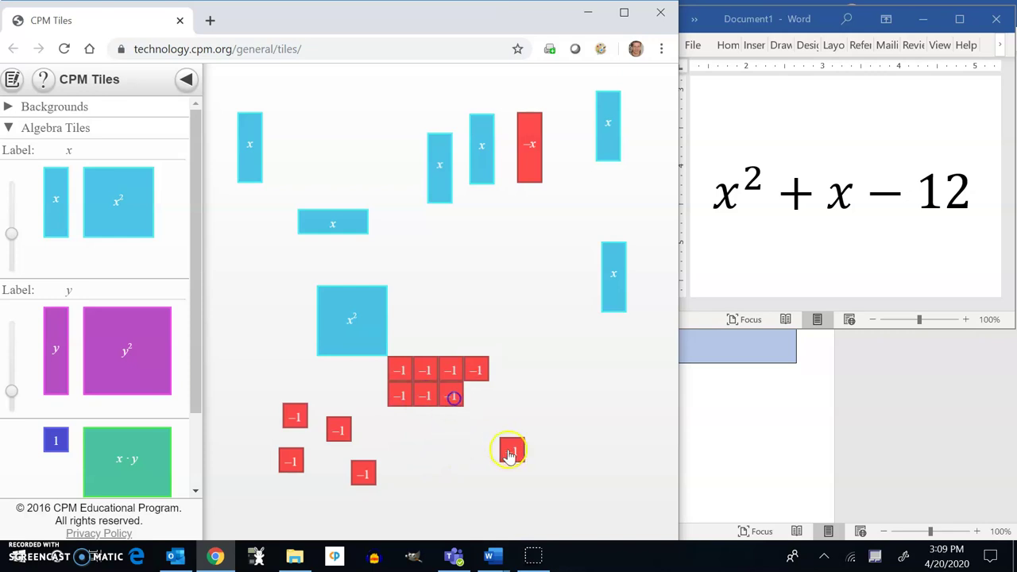
drag(510, 454, 473, 405)
Step: Extend the −1 block to two rows of six using the four remaining loose −1 tiles
drag(363, 481, 497, 382)
drag(338, 430, 499, 394)
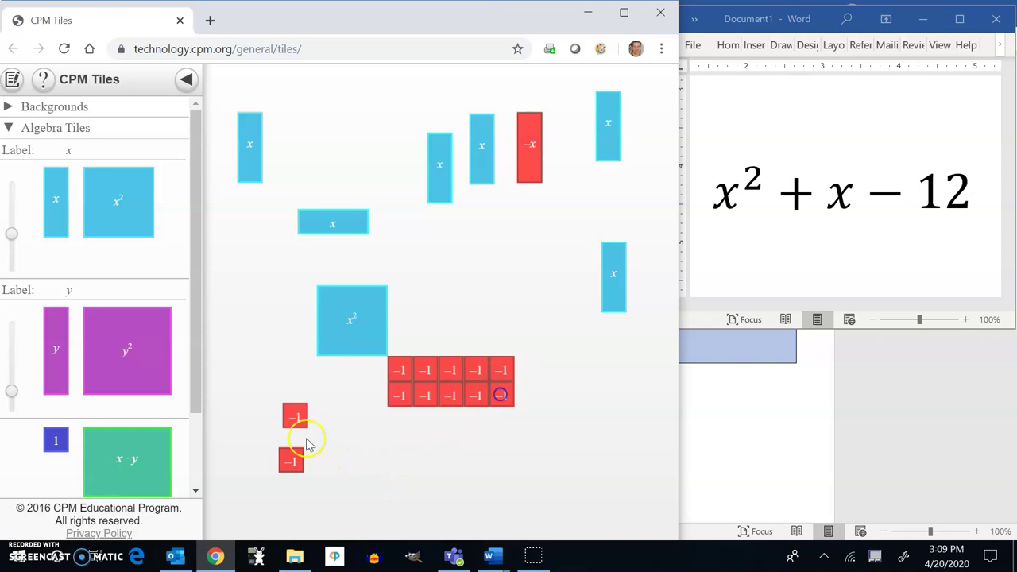
drag(290, 461, 527, 395)
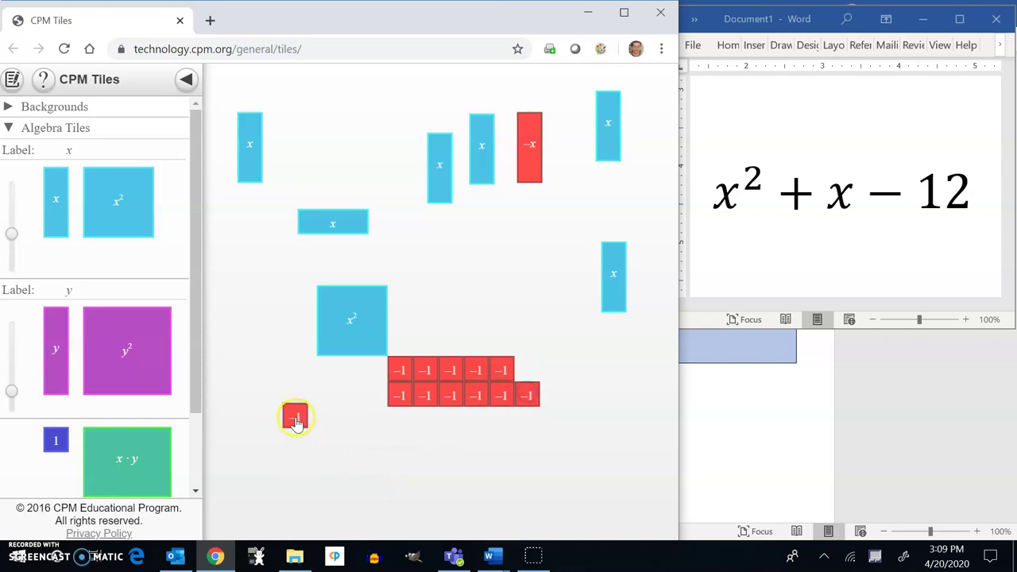
drag(296, 421, 527, 373)
Step: Place two upright x tiles against the x² tile's right side and lay a −x tile directly beneath the x² tile
drag(618, 270, 406, 311)
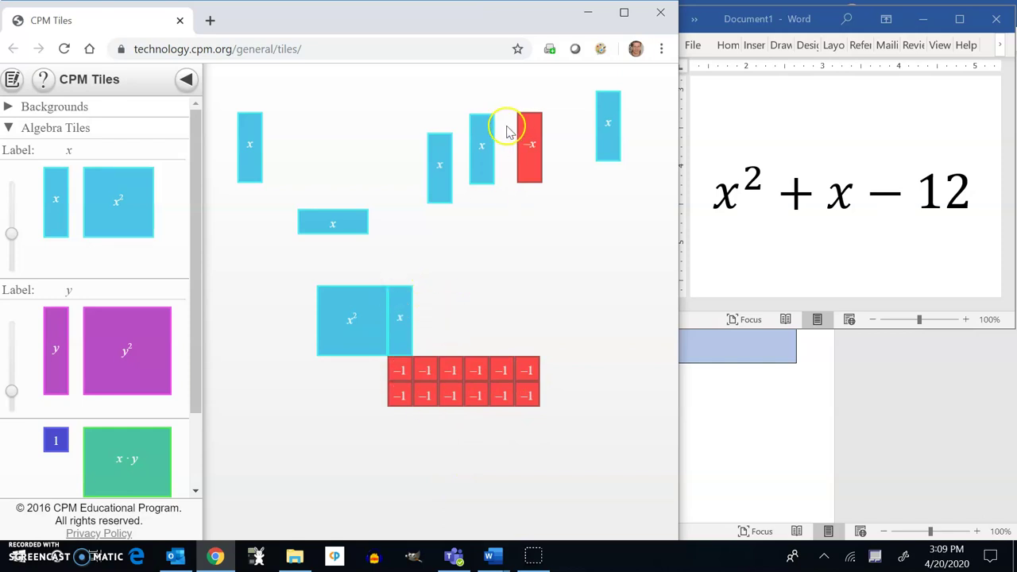
drag(484, 152, 527, 279)
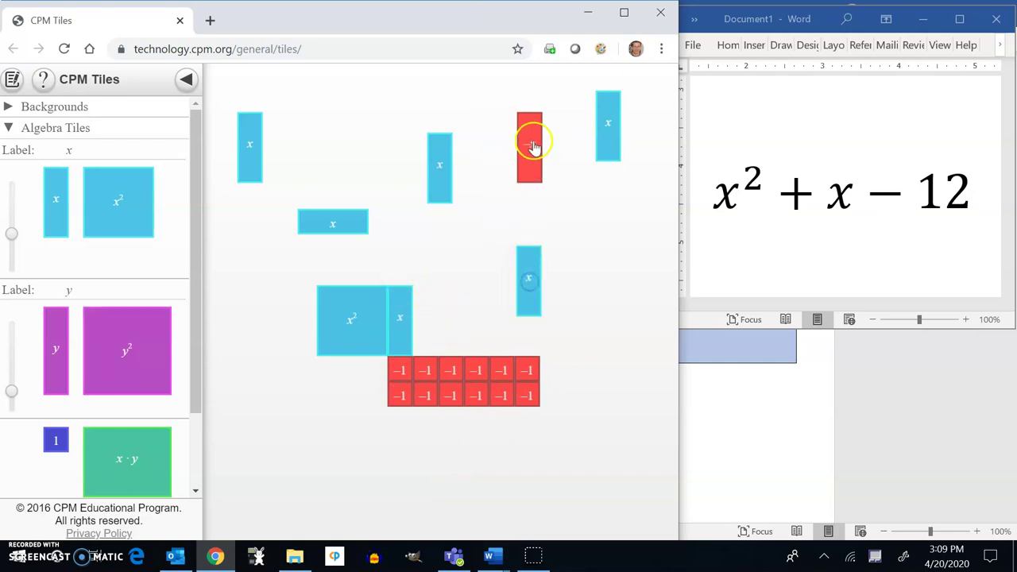
drag(533, 145, 577, 282)
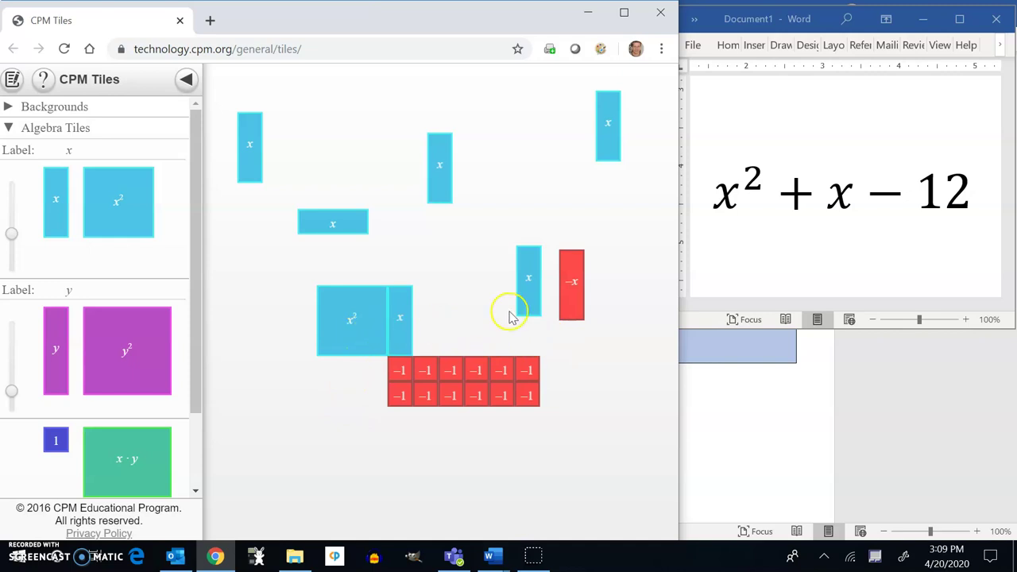
drag(521, 298, 419, 331)
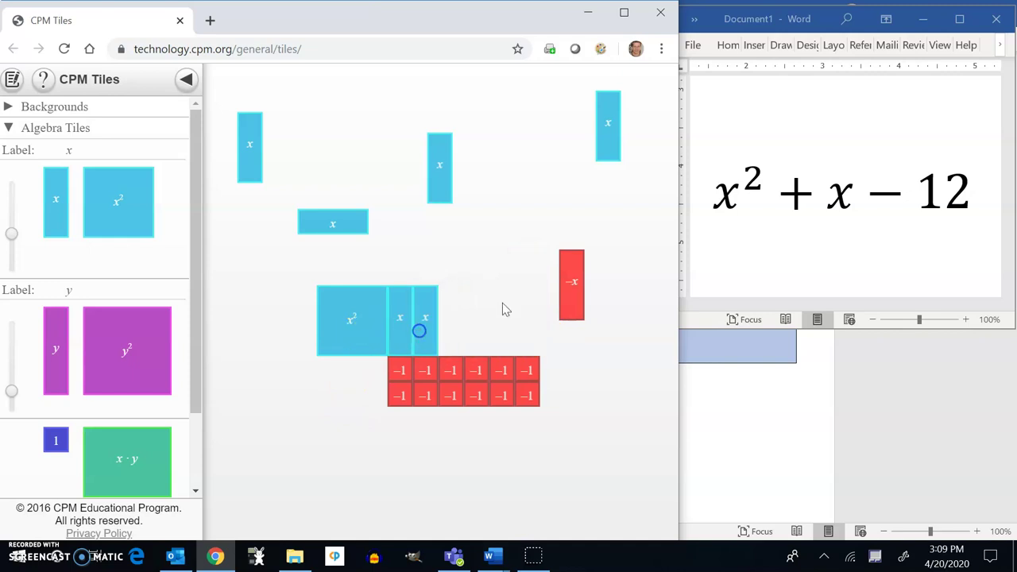
click(566, 274)
drag(540, 297, 347, 373)
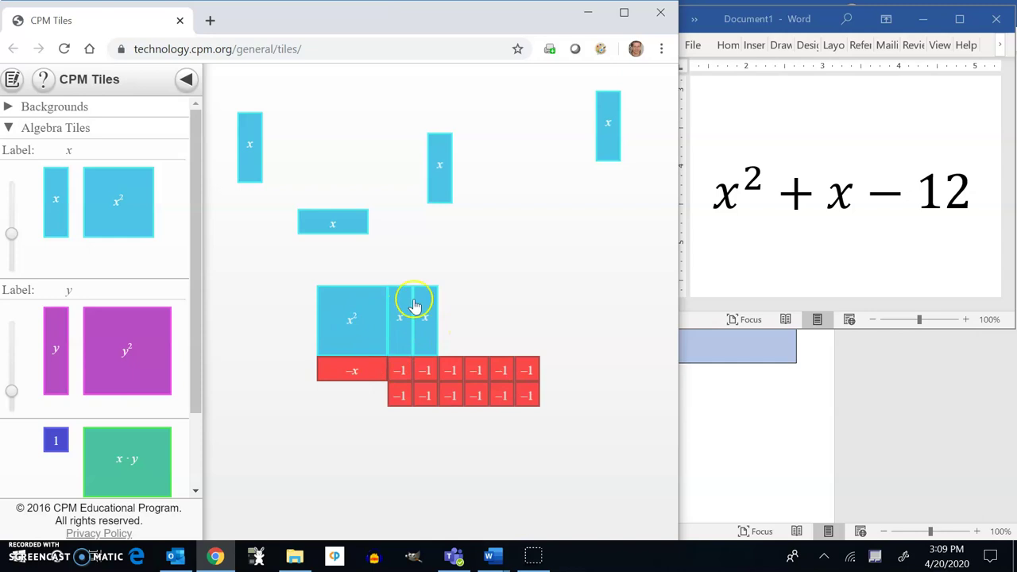
Step: Add a third x tile to the upper row, and turn the horizontal x tile into −x below the first −x
drag(446, 163, 454, 308)
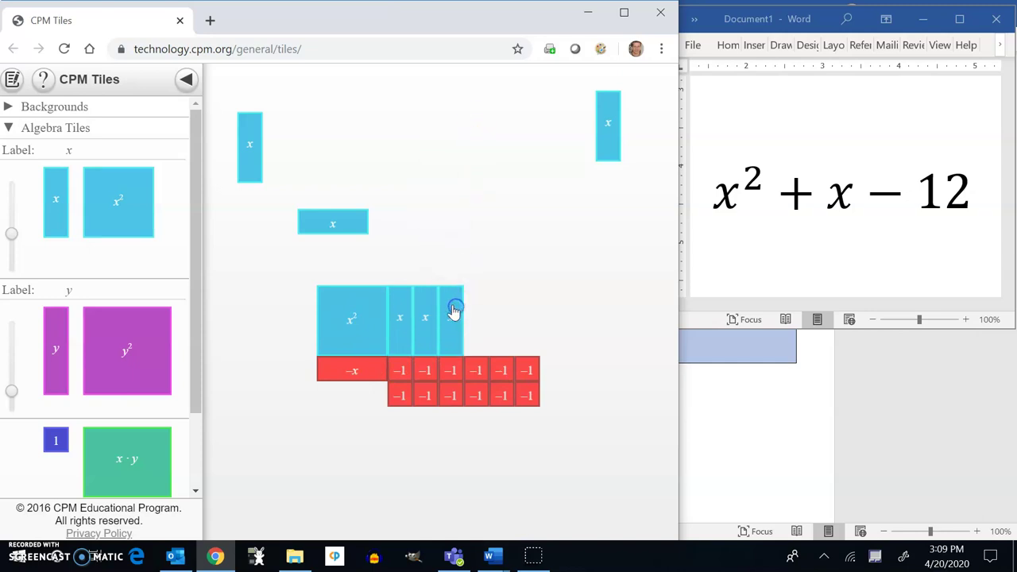
click(336, 222)
click(336, 222)
click(336, 221)
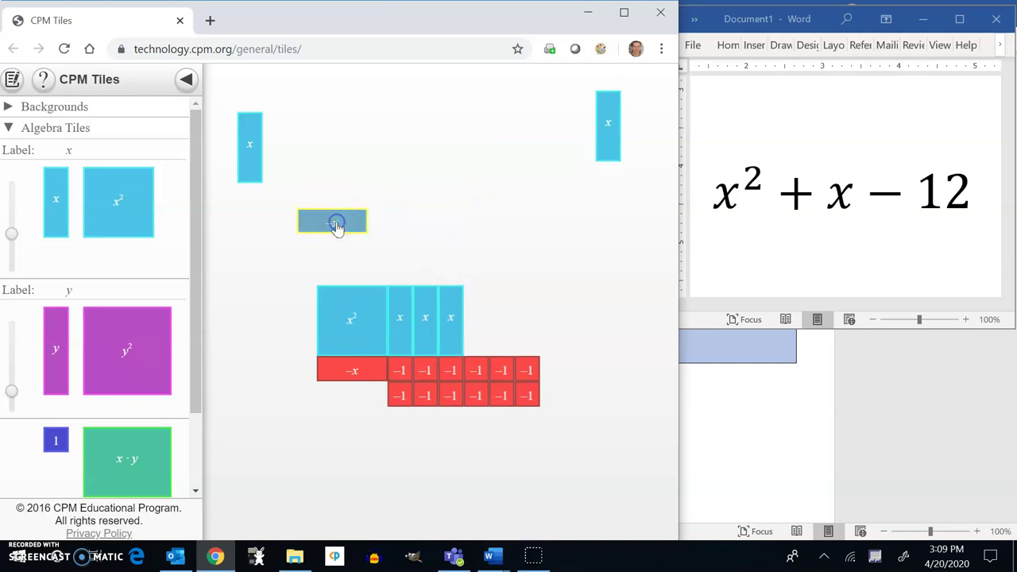
drag(336, 221, 356, 400)
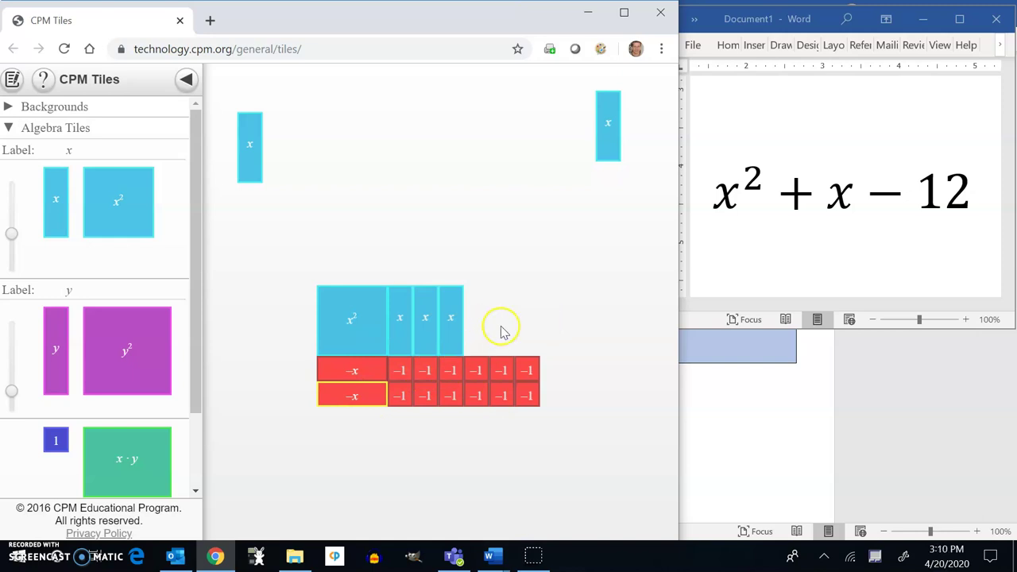
Step: Rearrange the −1 block into three rows of four by moving the last two columns into a third row
drag(512, 398, 404, 429)
drag(527, 369, 423, 421)
drag(502, 398, 455, 429)
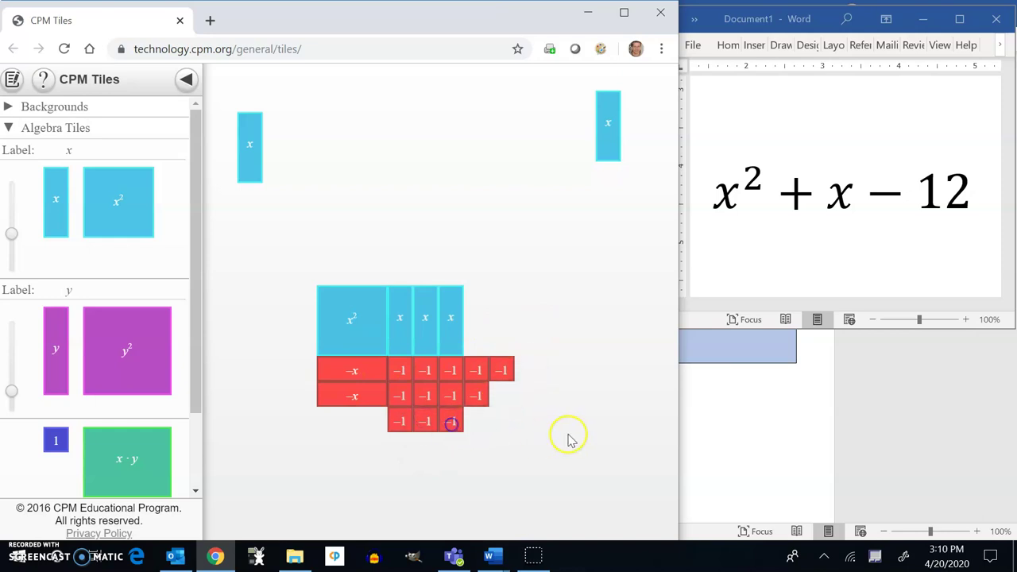
drag(503, 369, 481, 423)
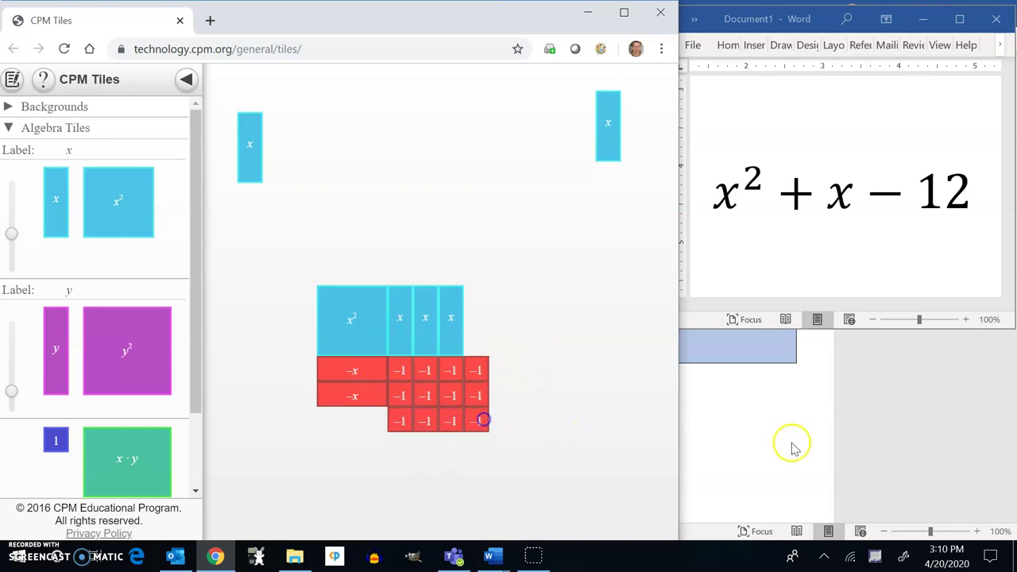
Step: Complete the rectangle with a fourth upright x tile and the last x tile turned into a horizontal −x in the bottom row
drag(604, 141, 474, 334)
click(258, 166)
double_click(258, 165)
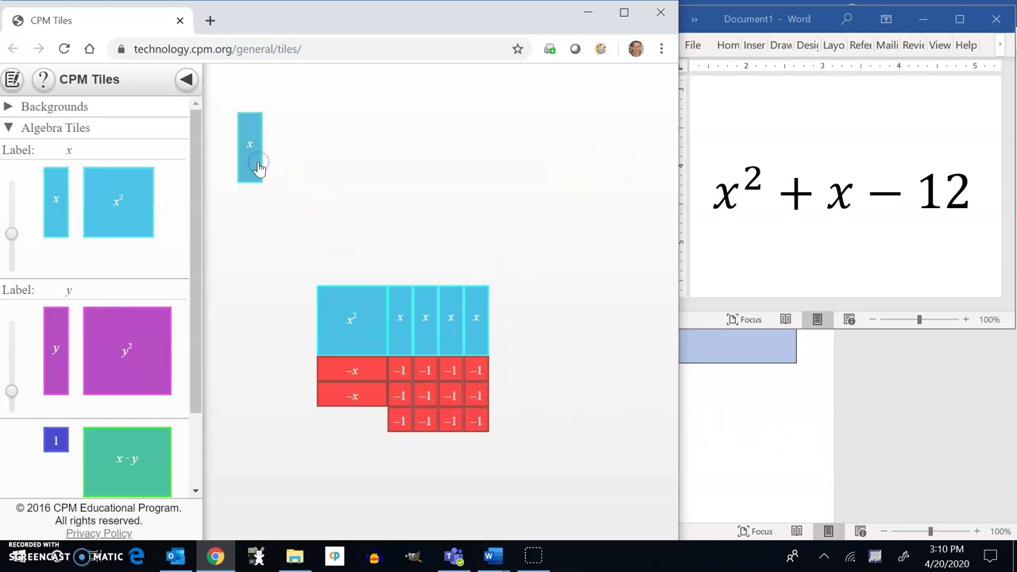
drag(254, 164, 266, 181)
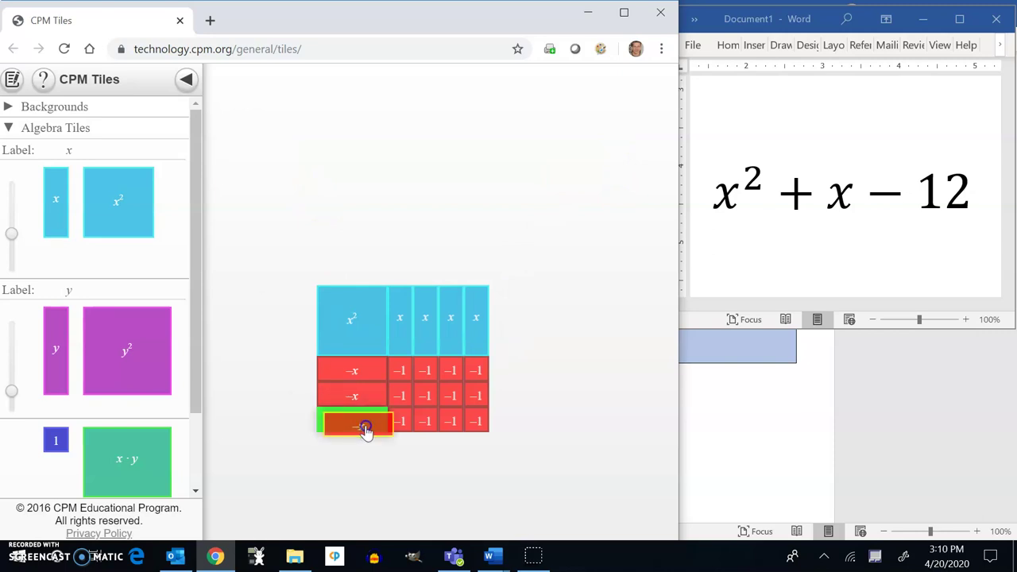
drag(365, 429, 360, 424)
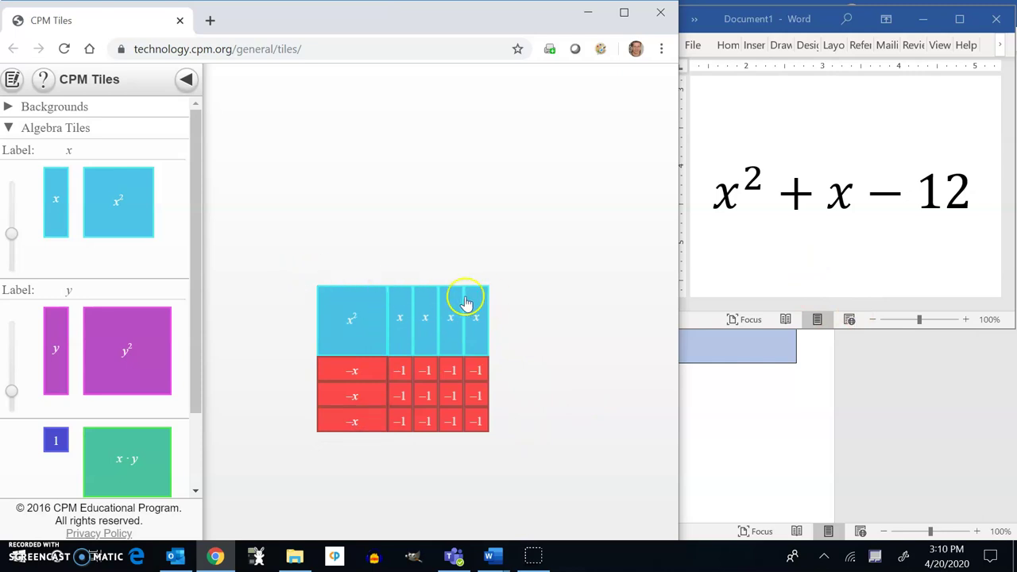
Step: Handwrite the factored form (x+4)(x−3) below x² + x − 12 in the Word document
mouse_move(769, 235)
mouse_down()
mouse_move(744, 270)
mouse_move(776, 271)
mouse_up()
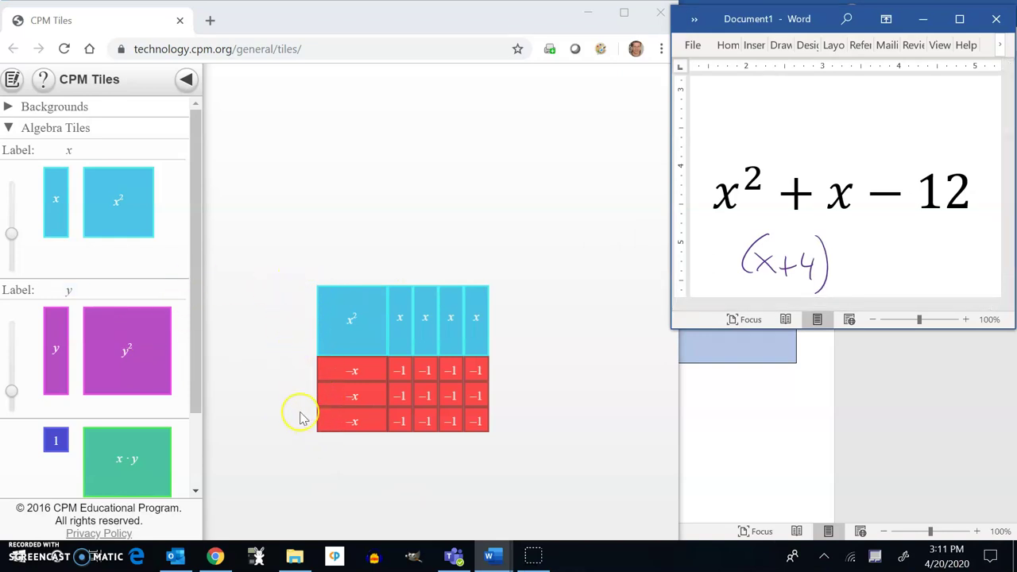
drag(856, 233, 851, 296)
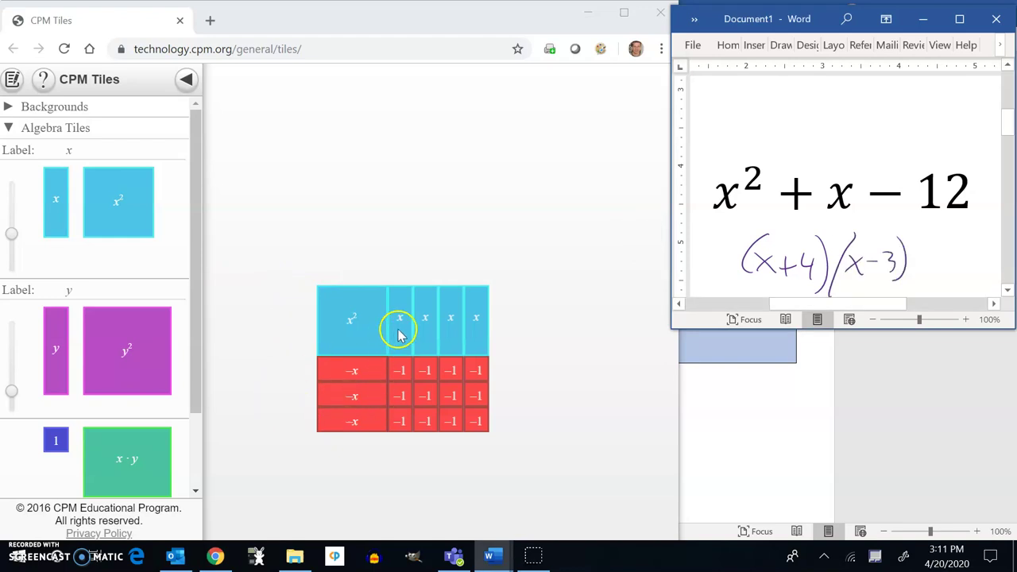
Step: Show the next expression, x² − 4x − 12, in the Word document and pull the x² tile and one x tile out of the rectangle
drag(399, 336, 404, 294)
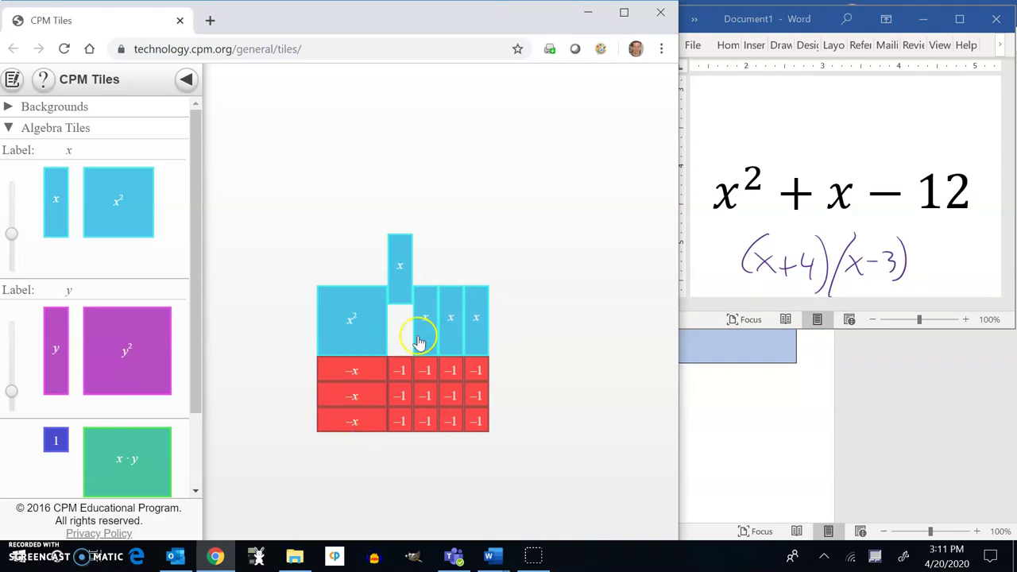
scroll(826, 231, down, 5)
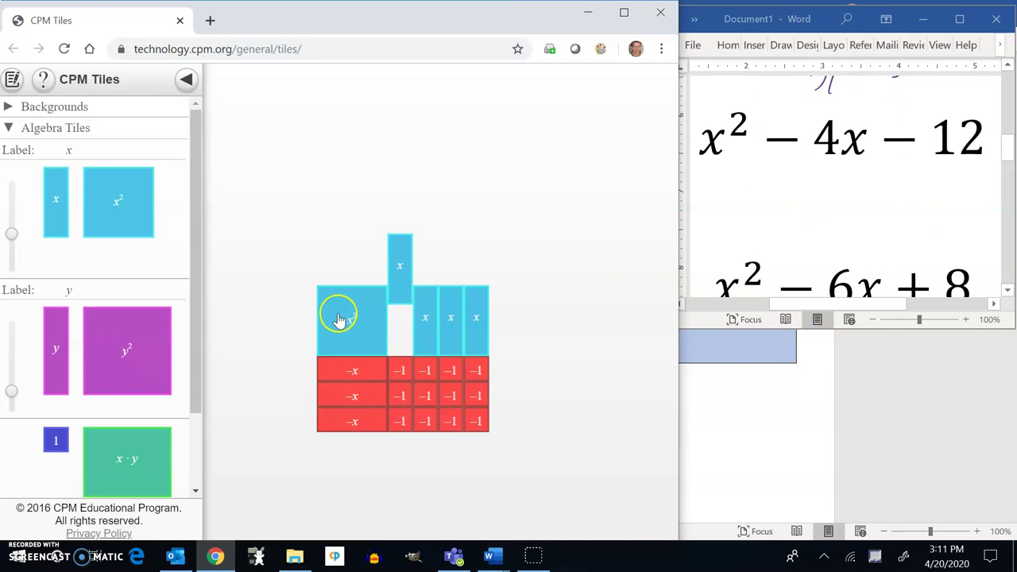
drag(339, 319, 325, 193)
drag(395, 268, 592, 225)
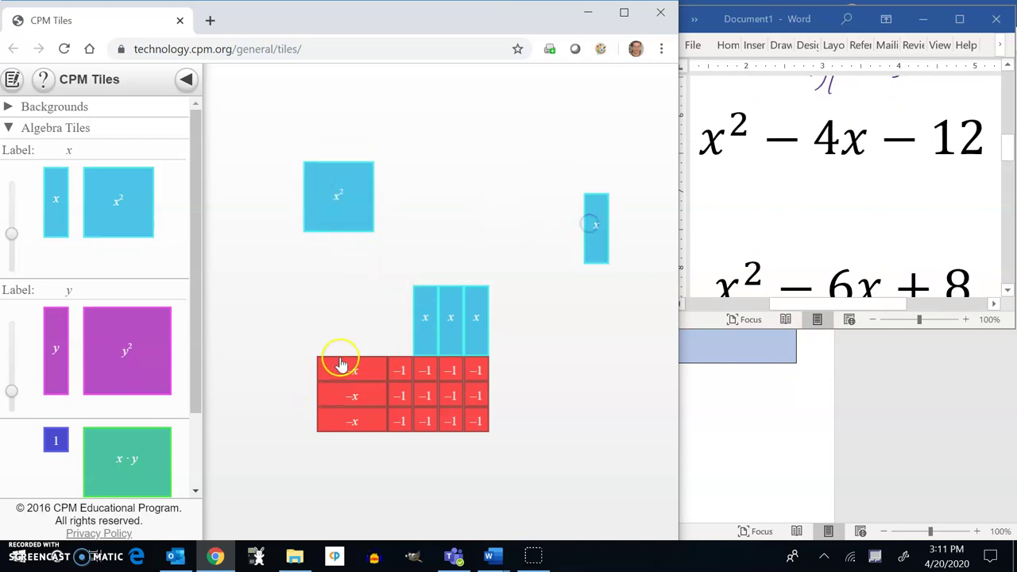
Step: Pull the three −x tiles out of the rectangle and add the loose x tile to them as a fourth horizontal −x
drag(340, 364, 316, 299)
drag(311, 390, 284, 290)
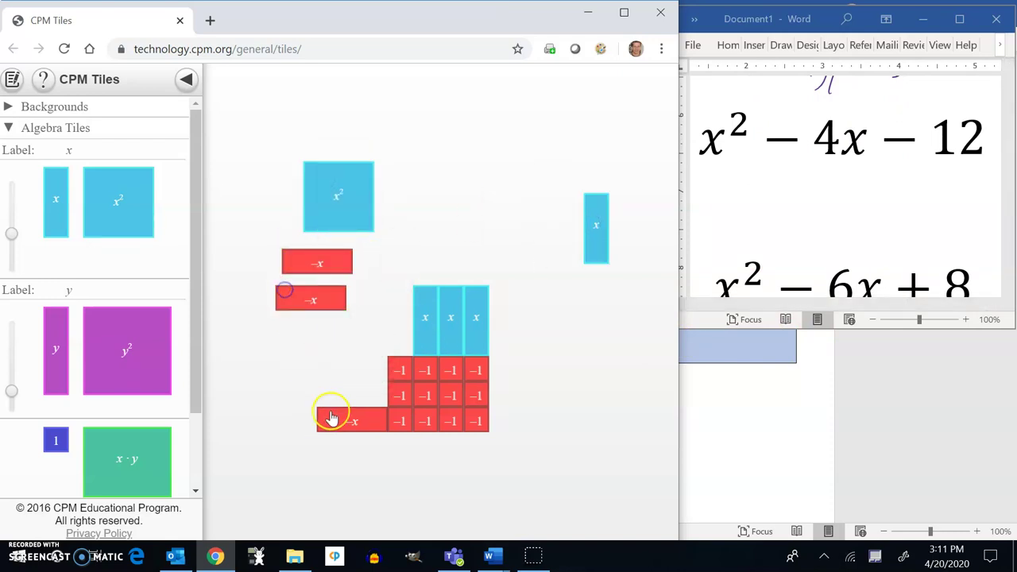
drag(332, 418, 279, 347)
double_click(596, 227)
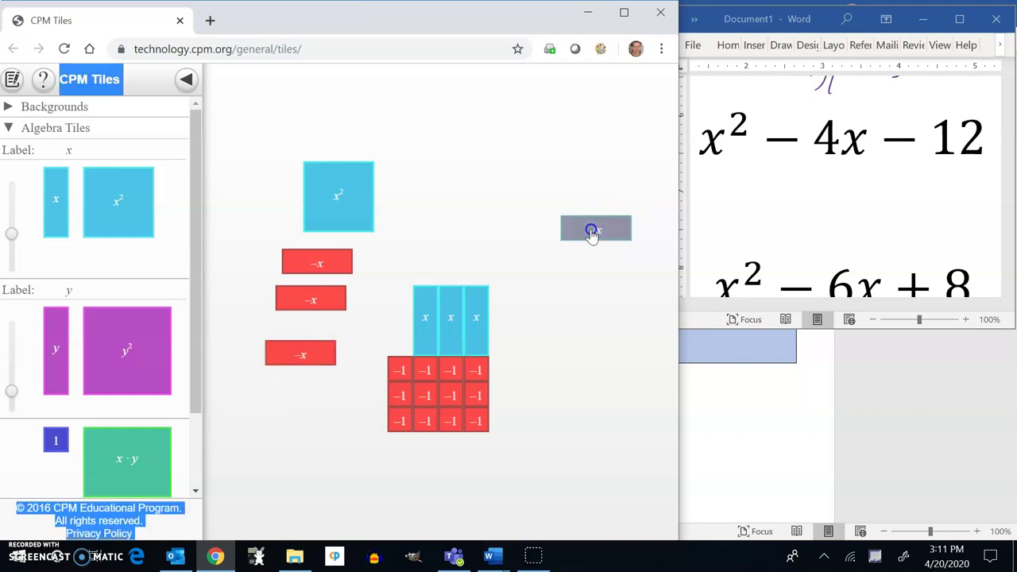
drag(595, 233, 305, 392)
Step: Clear the three remaining x tiles from above the −1 block to the top edge of the workspace
drag(472, 329, 572, 91)
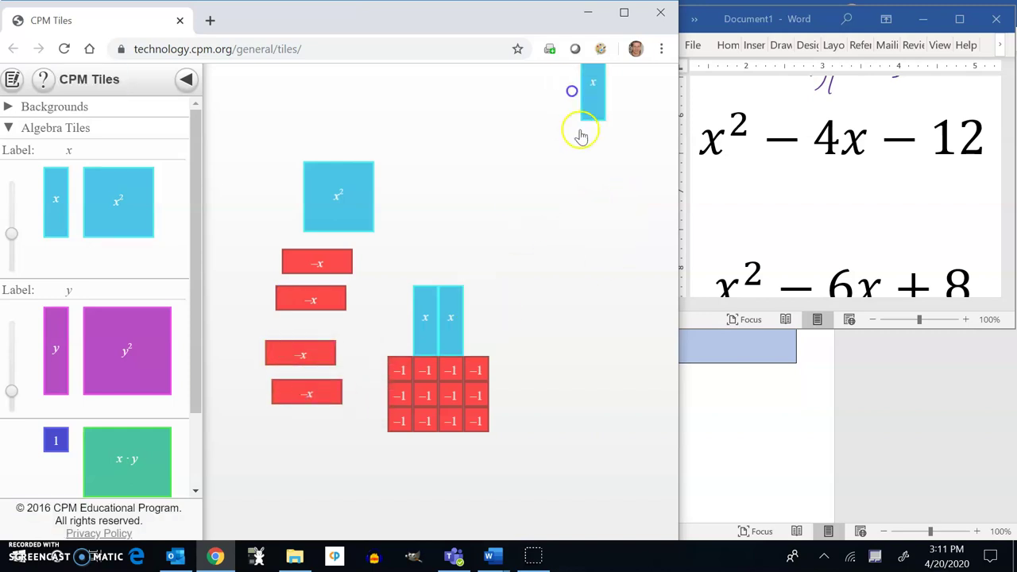
drag(450, 329, 524, 90)
drag(450, 320, 567, 72)
drag(552, 320, 437, 384)
Step: Gather the four −x tiles to the upper right of the −1 block and return the x² tile to the block's upper-left corner
drag(312, 256, 551, 282)
drag(298, 302, 532, 266)
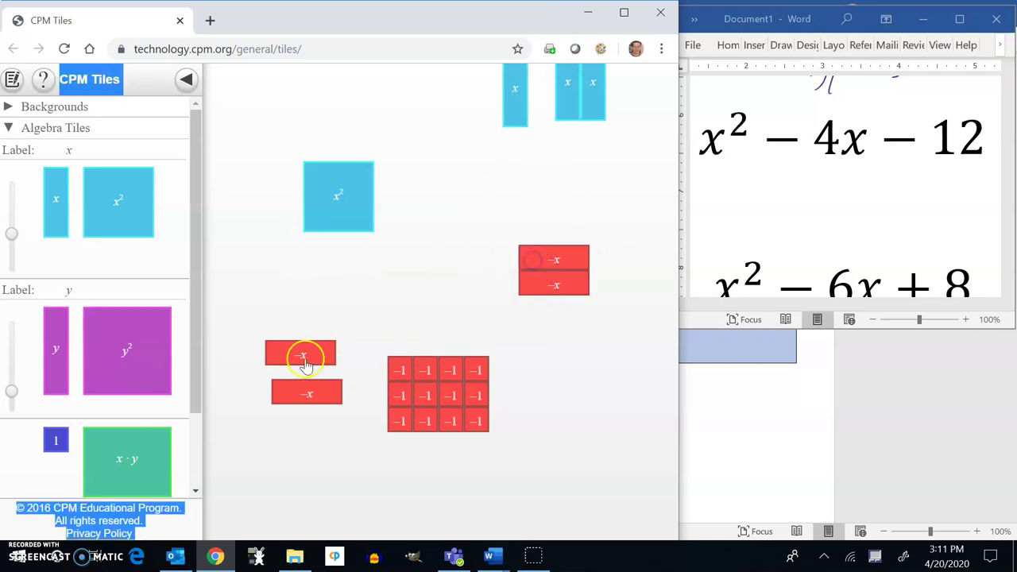
drag(302, 352, 503, 221)
click(577, 260)
drag(577, 262, 596, 244)
drag(315, 393, 633, 272)
drag(341, 186, 354, 311)
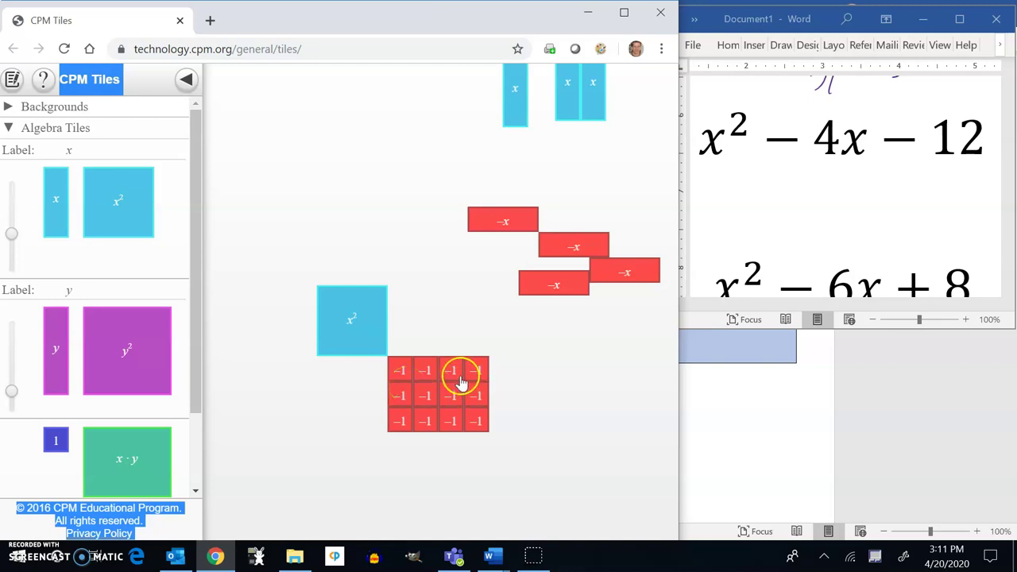
Step: Underline the 12 in x² − 4x − 12 and handwrite the factor pairs 6×2, 1×12 and 4×3 beneath it
click(693, 317)
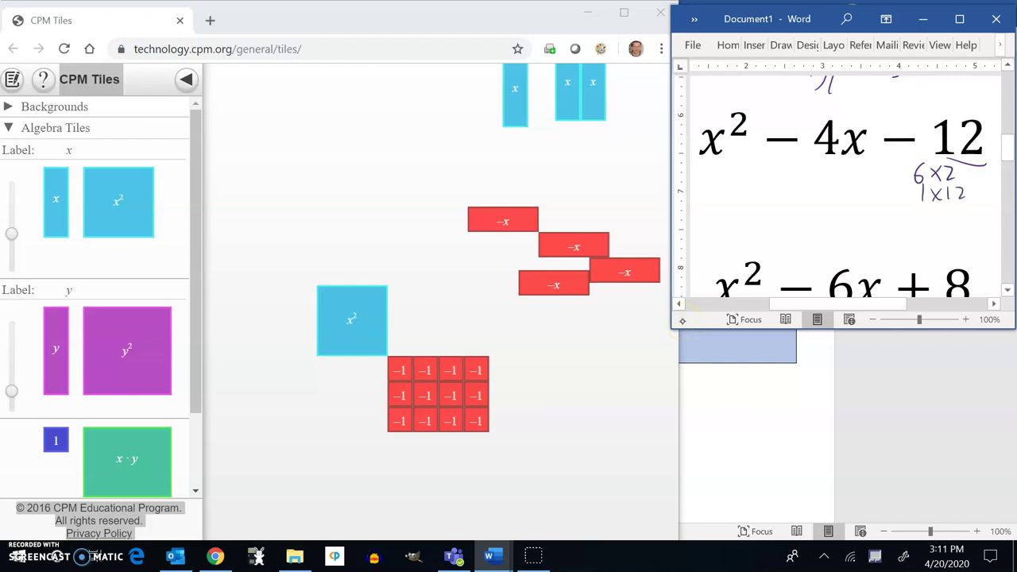
drag(944, 211, 954, 221)
drag(954, 211, 945, 221)
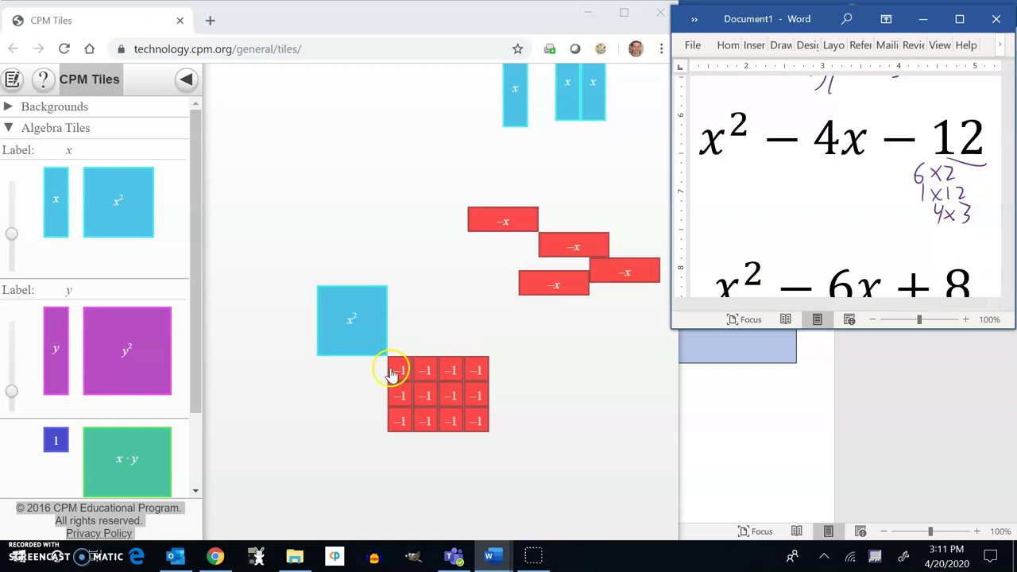
Step: Turn the four −x tiles upright and line them up above the 3-by-4 block of −1 tiles, beside the x² tile
click(578, 274)
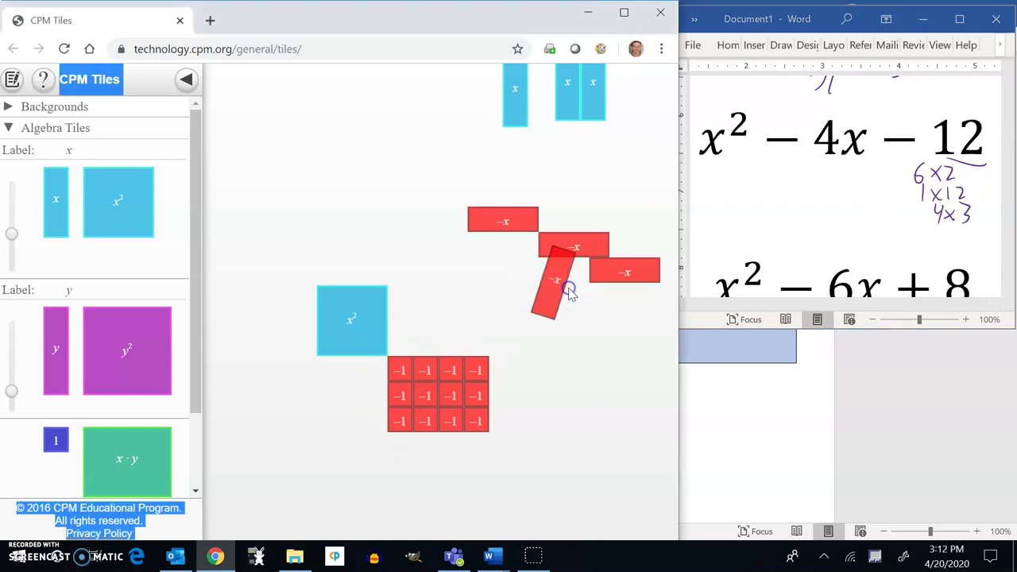
drag(562, 286, 416, 322)
click(525, 229)
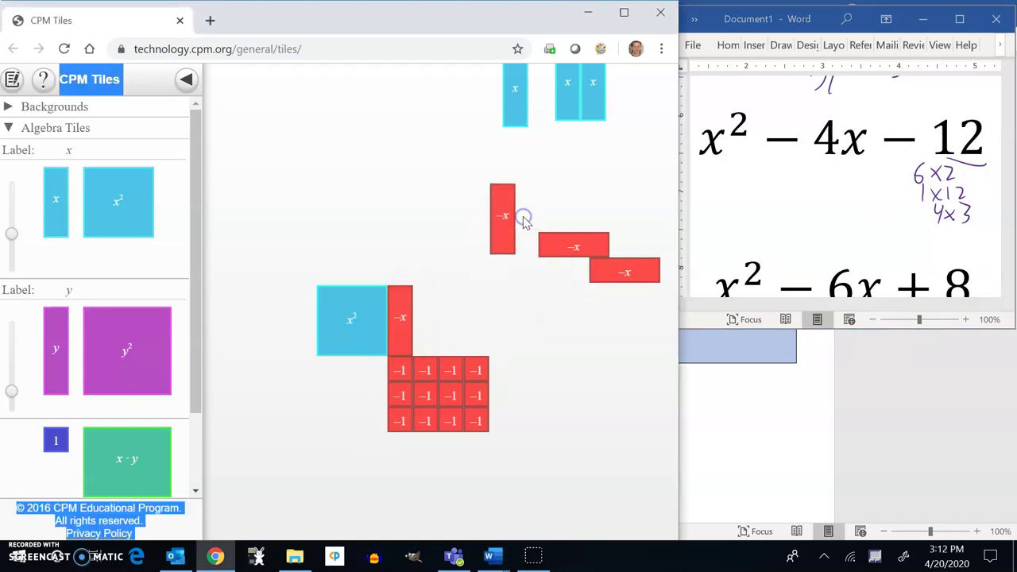
click(481, 275)
drag(490, 236, 418, 334)
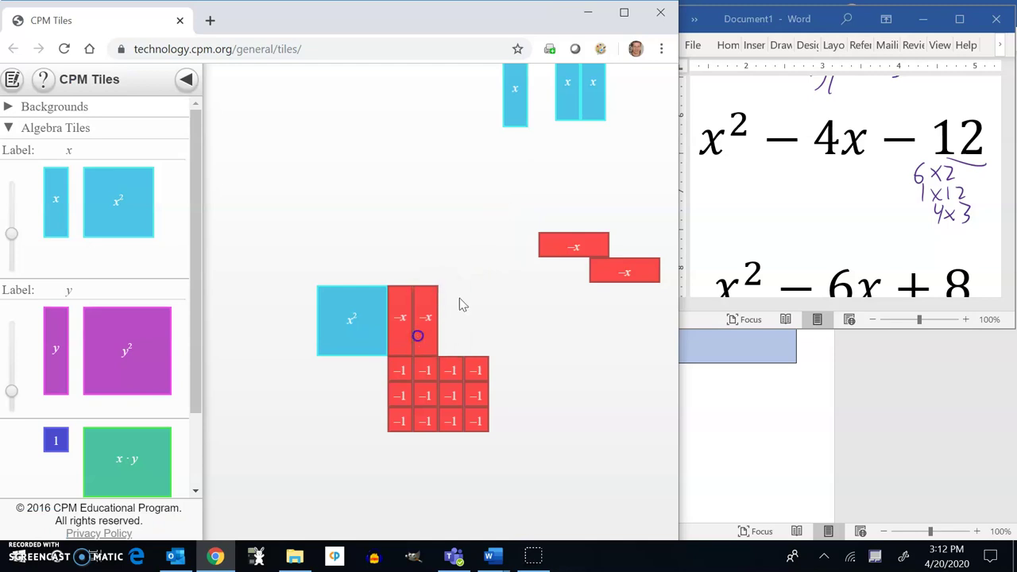
click(546, 242)
drag(566, 247, 451, 320)
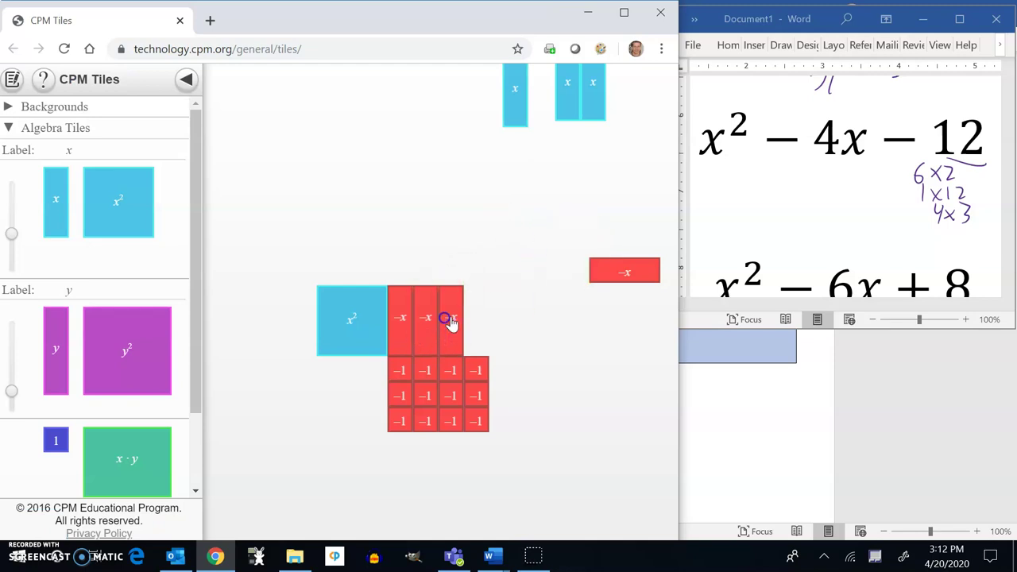
click(606, 268)
drag(607, 266, 479, 319)
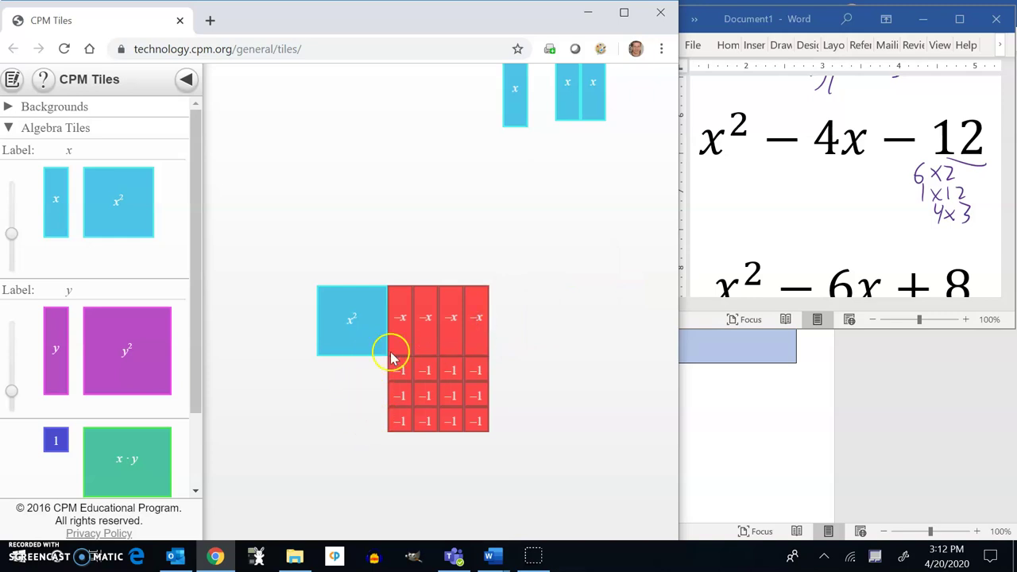
Step: Bring two spare x tiles down above the arrangement, one rotated to a horizontal x and the other flipped to an upright −x
click(517, 111)
drag(513, 106, 383, 181)
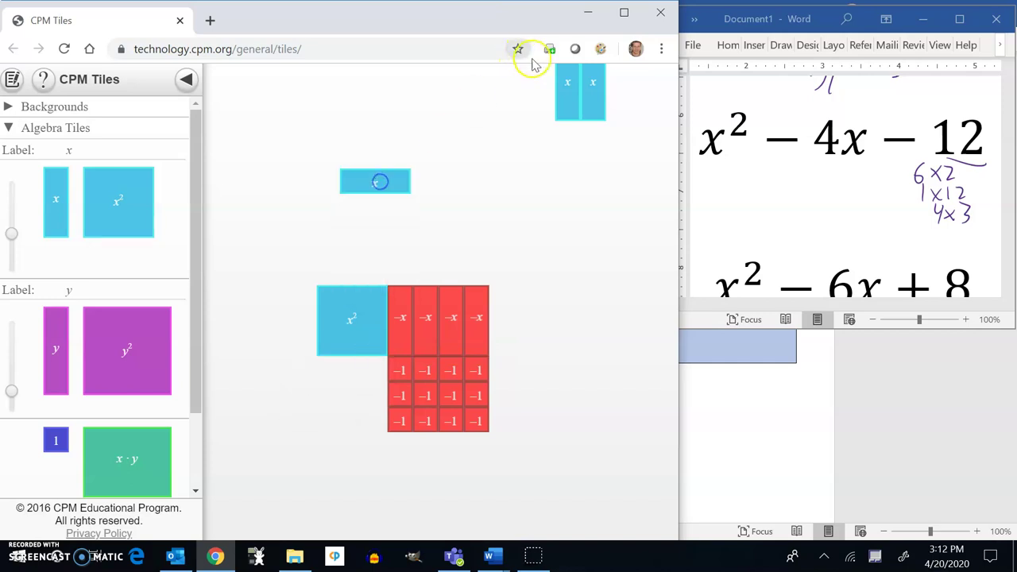
double_click(564, 87)
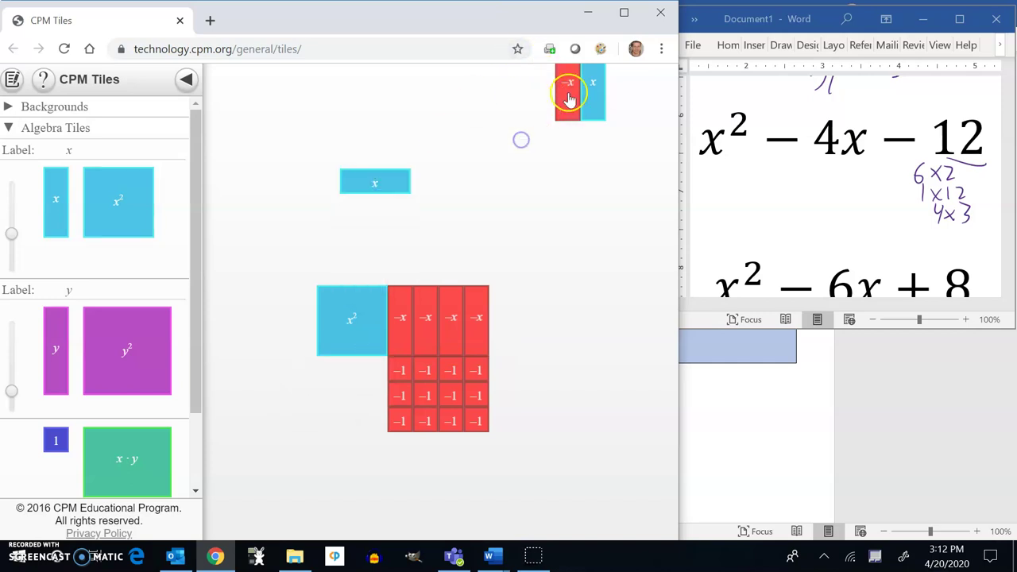
drag(568, 97, 499, 190)
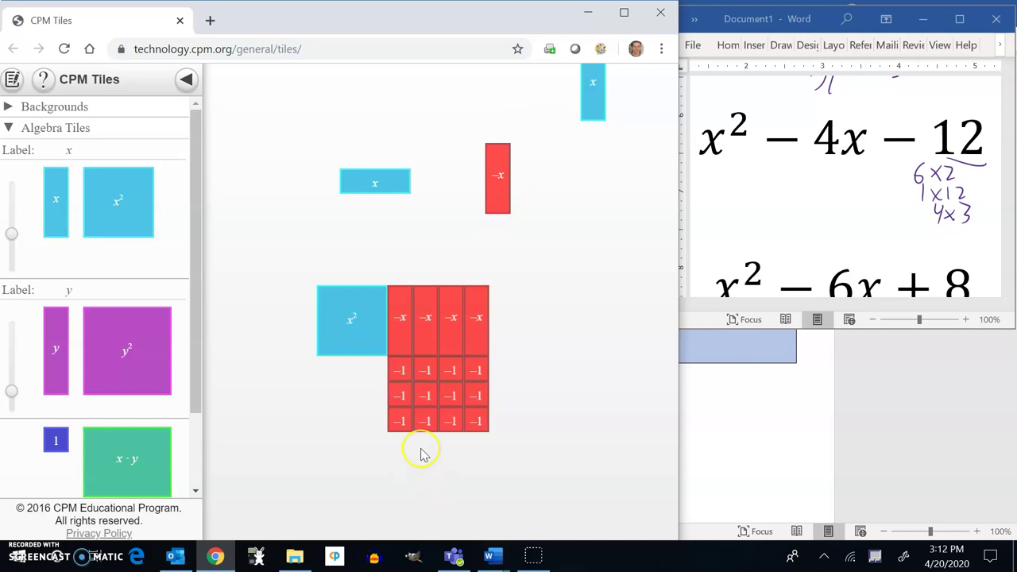
Step: Rearrange the twelve −1 tiles from three rows of four into two rows of six
drag(478, 423, 499, 406)
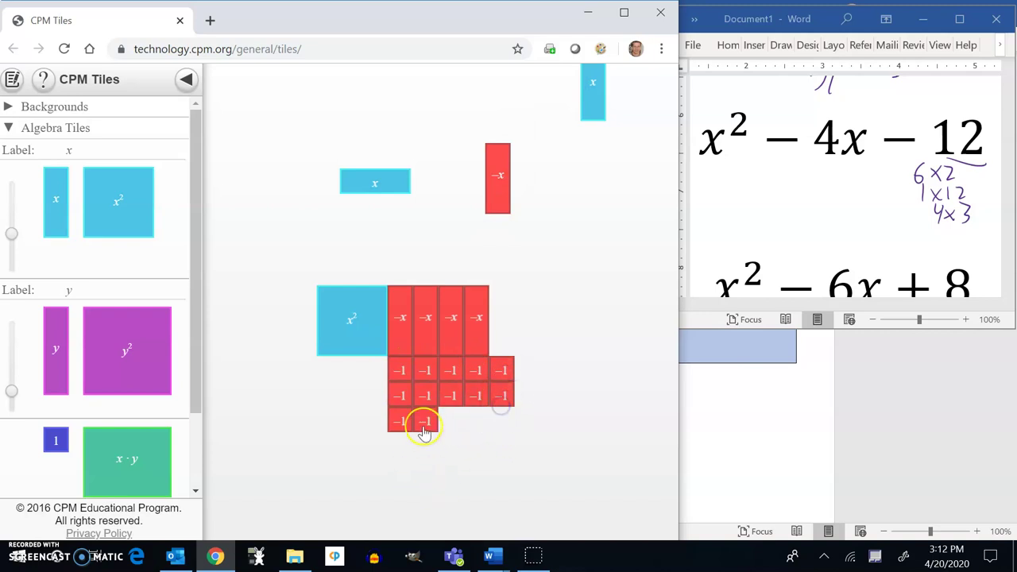
drag(417, 421, 526, 397)
Step: Fill the fifth and sixth columns beside x² with −x tiles and place the horizontal x tile directly beneath x²
drag(499, 177, 505, 318)
click(381, 185)
drag(381, 185, 359, 376)
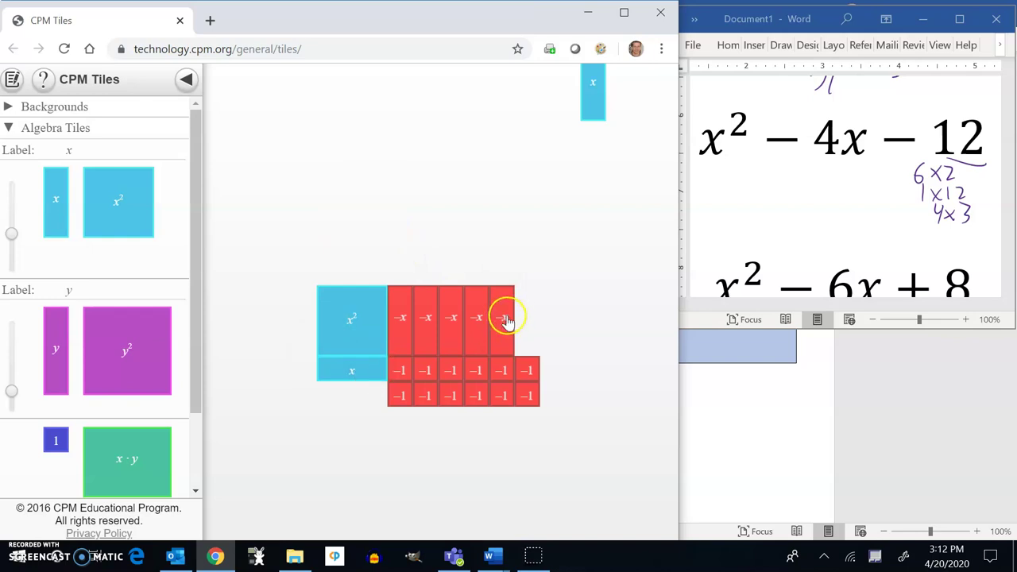
drag(57, 213, 527, 331)
click(400, 159)
click(399, 159)
Step: Turn the last spare x tile into a horizontal positive x and place it as the second row beneath x²
click(592, 229)
click(594, 102)
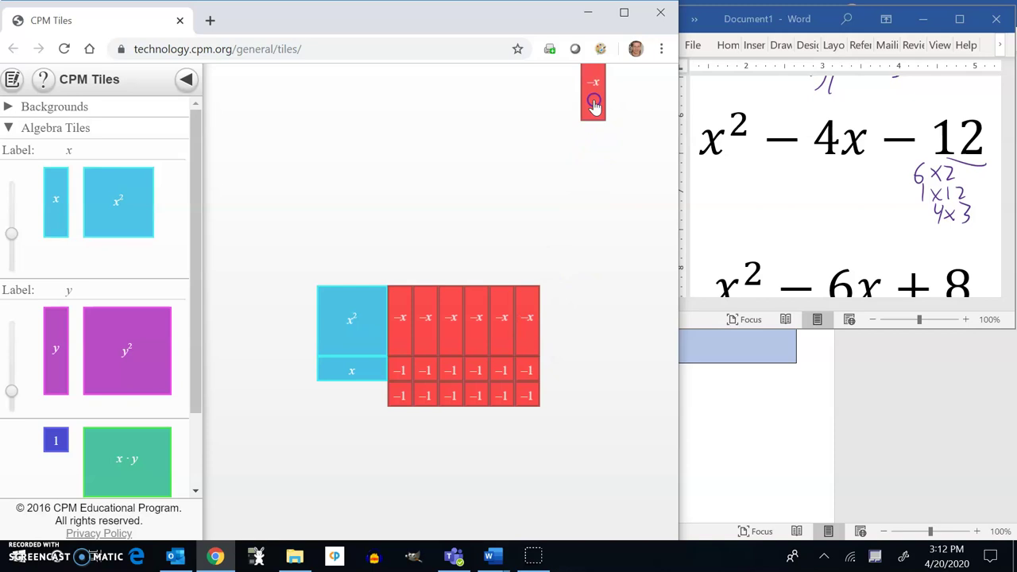
click(593, 101)
click(596, 100)
drag(597, 92, 358, 402)
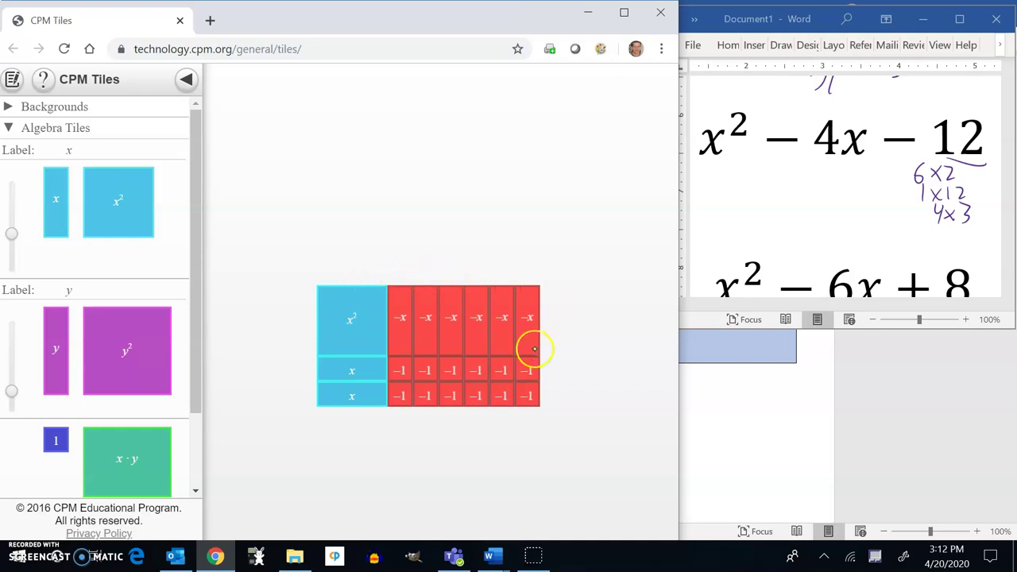
Step: Handwrite the factored form (x−6)(x+2) beneath x² − 4x − 12 in the Word document
drag(710, 180, 698, 216)
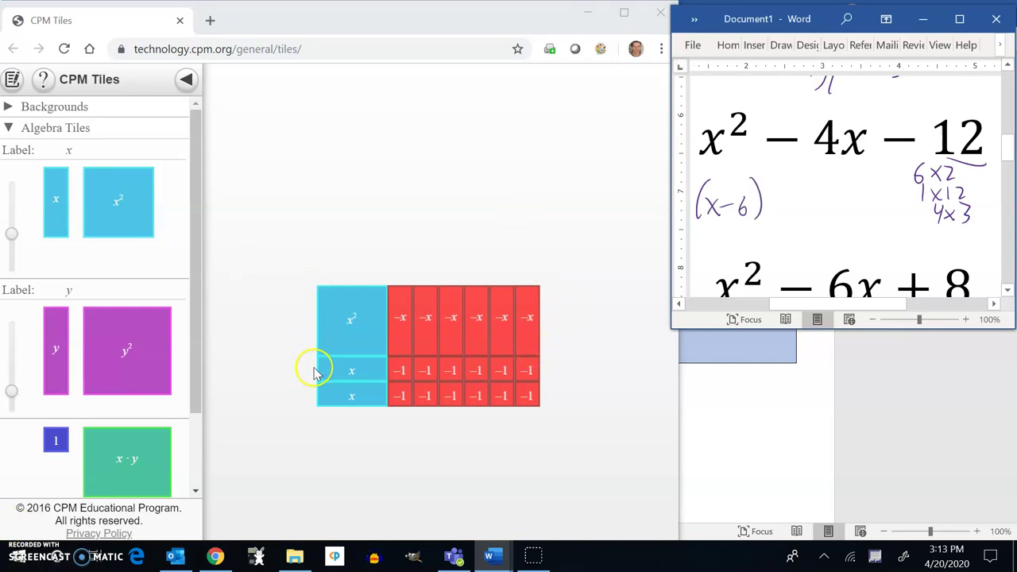
drag(780, 181, 772, 221)
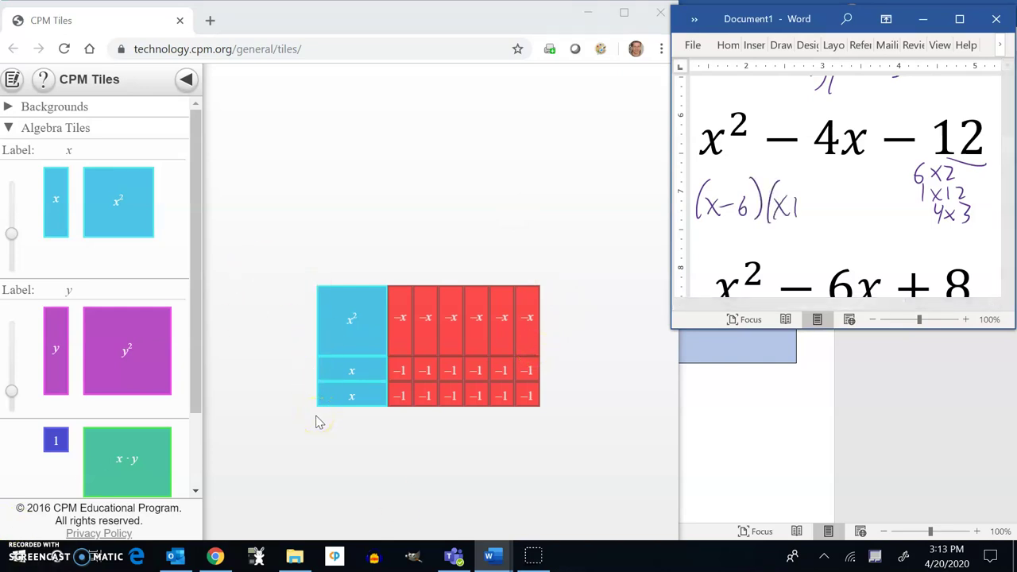
click(803, 127)
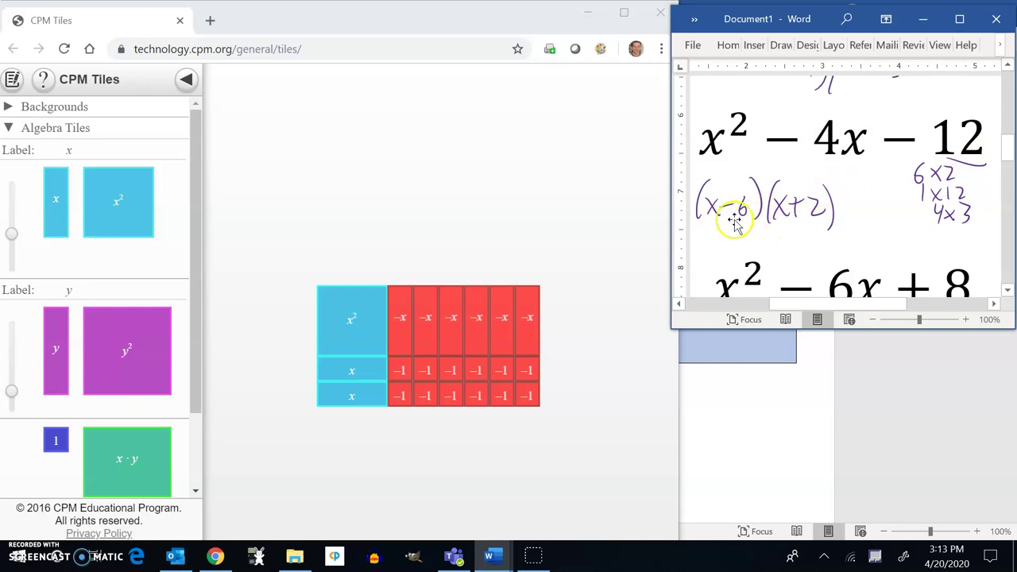
click(812, 216)
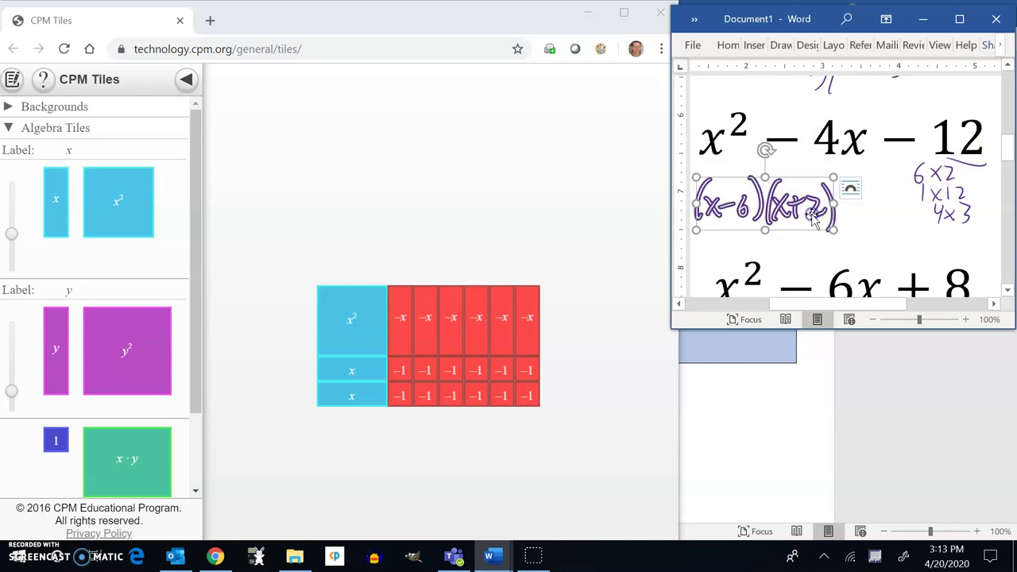
click(821, 151)
Step: For x² − 6x + 8, pull the six −x tiles up above the arrangement and discard the two horizontal x tiles to the workspace's lower-right corner
scroll(811, 185, down, 3)
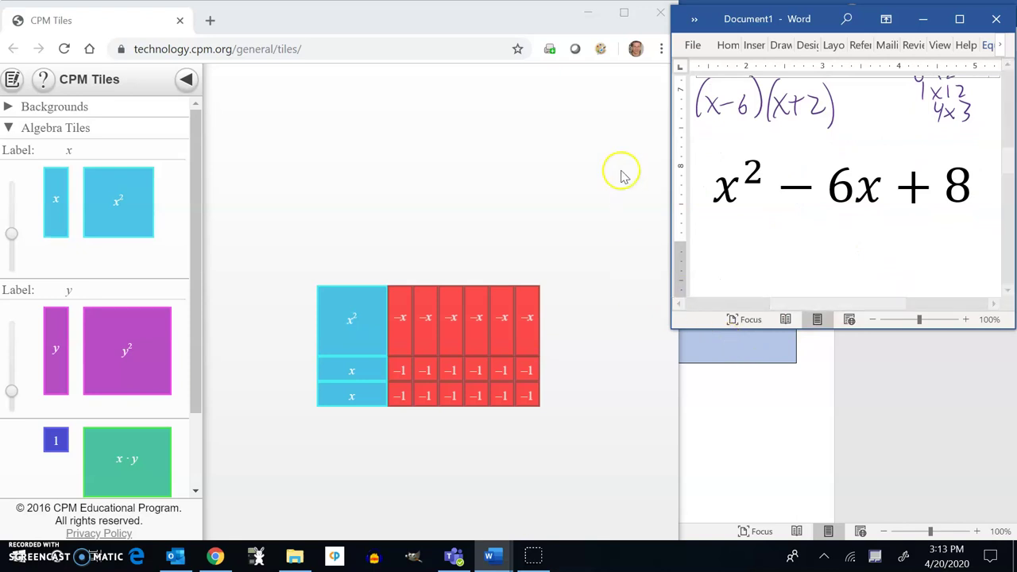
drag(526, 332, 495, 156)
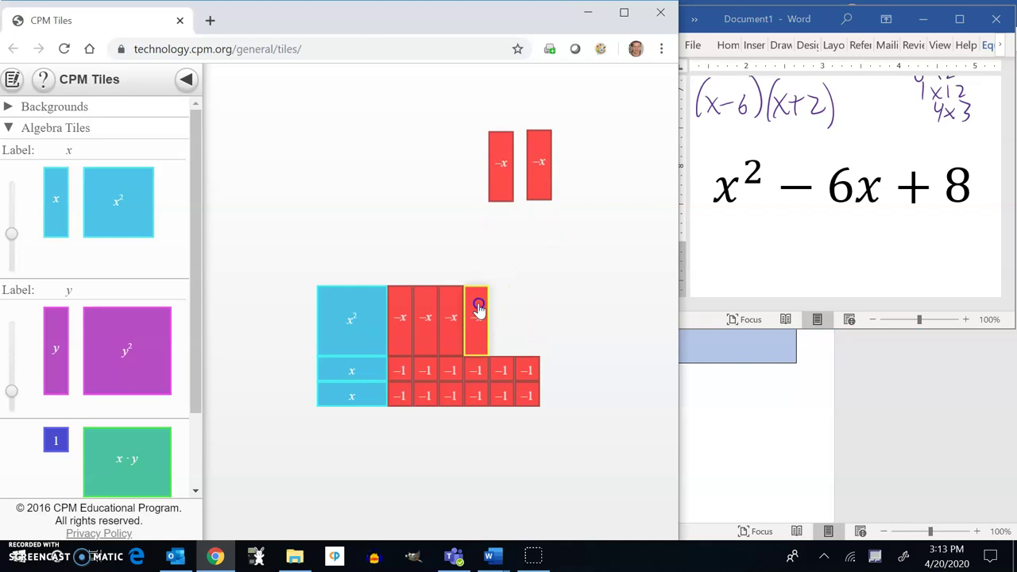
drag(477, 311, 463, 178)
click(449, 308)
drag(449, 308, 416, 172)
drag(419, 303, 361, 154)
drag(368, 395, 620, 490)
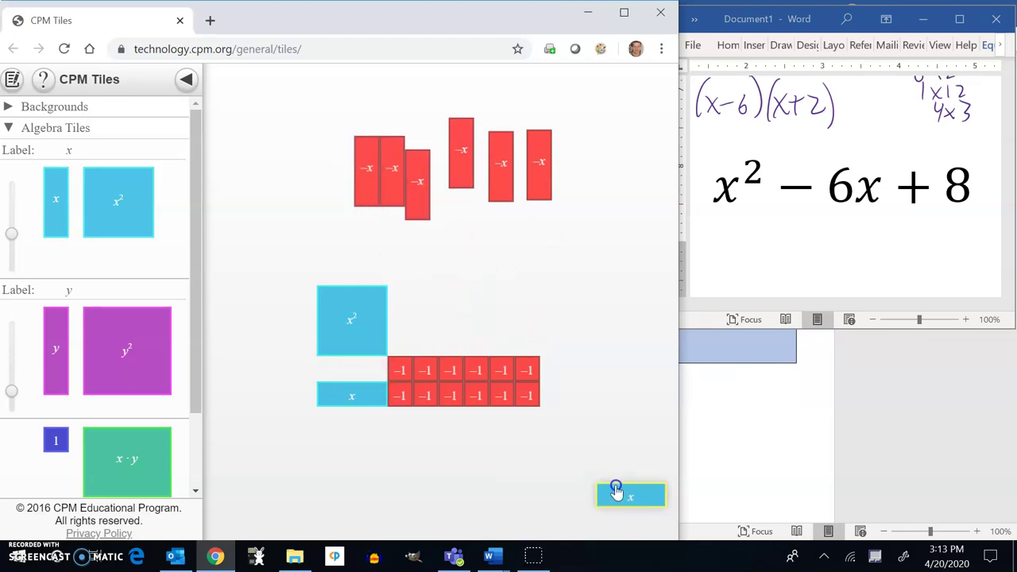
drag(345, 397, 631, 494)
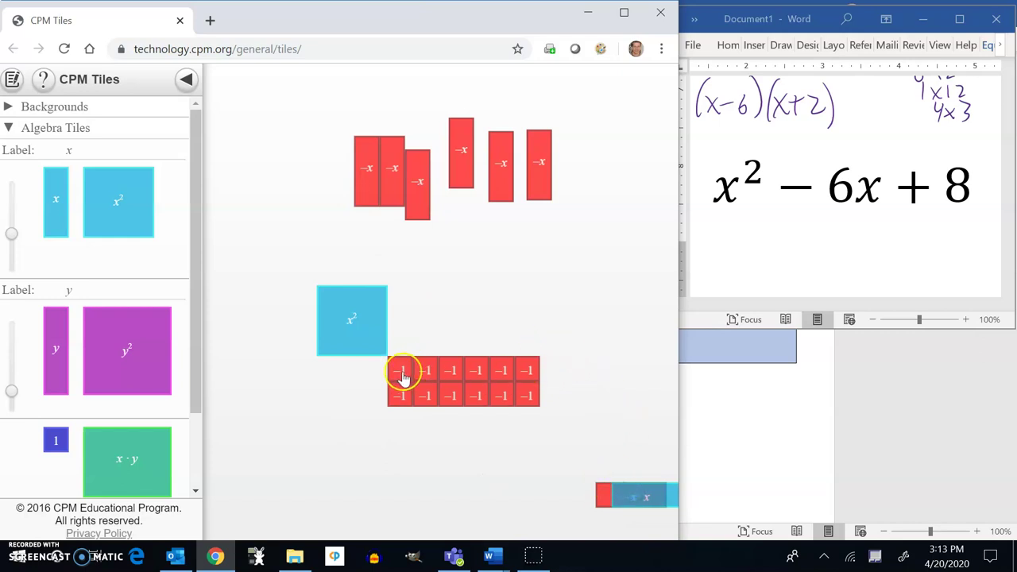
Step: Flip the −1 tiles in the first four columns of the block to +1, making eight +1 tiles
drag(411, 375, 422, 372)
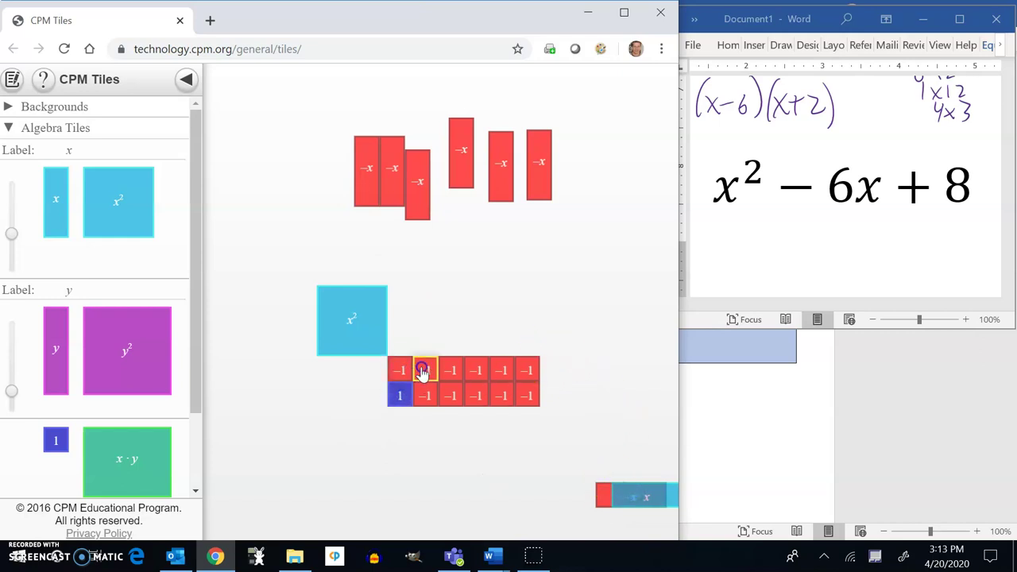
click(401, 370)
click(425, 396)
click(451, 370)
click(450, 396)
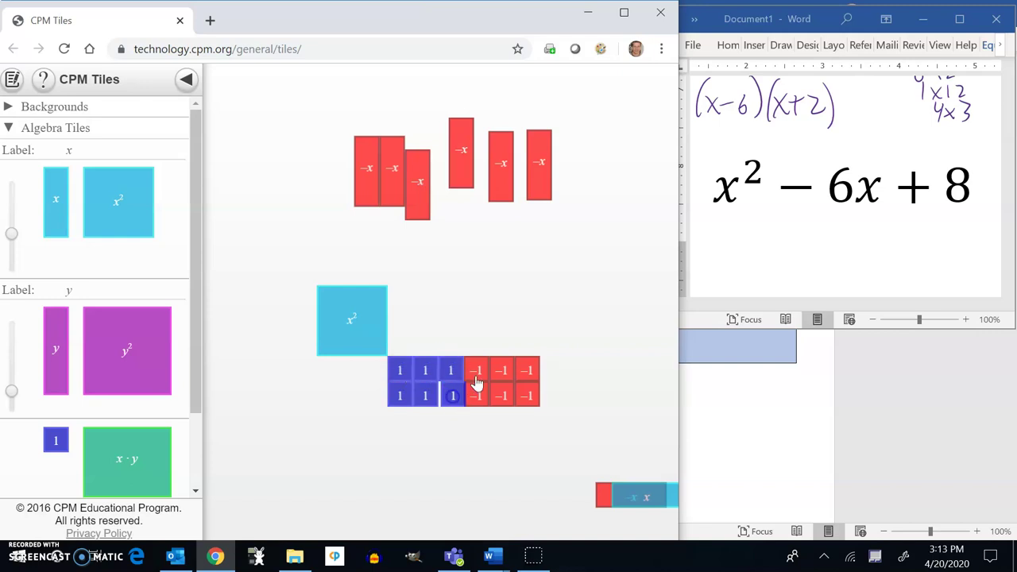
click(475, 371)
click(475, 396)
Step: Move the four leftover −1 tiles away from the block of +1 tiles
drag(499, 398, 576, 435)
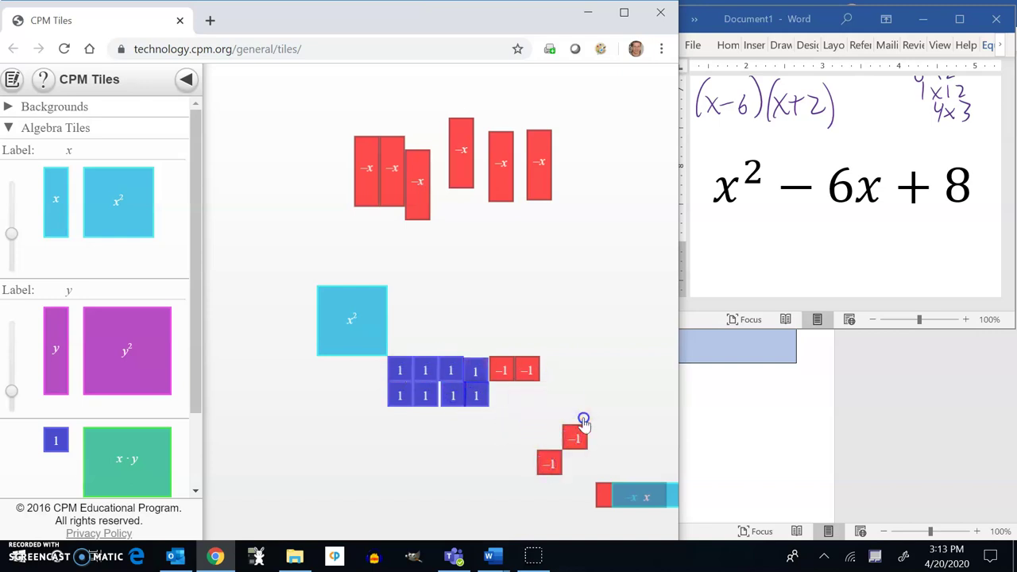
drag(542, 370, 640, 395)
drag(505, 372, 638, 336)
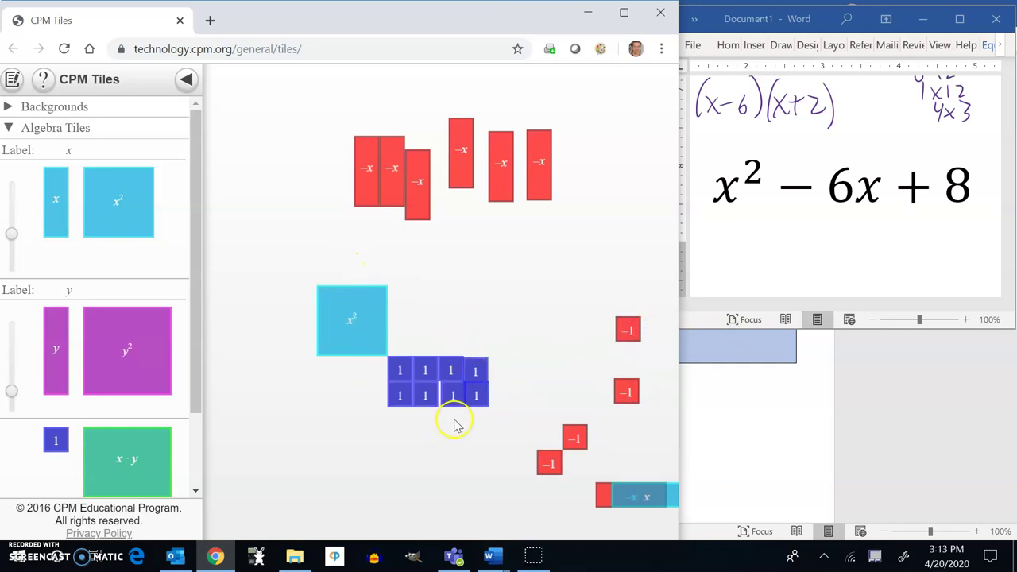
drag(453, 401, 453, 397)
click(382, 332)
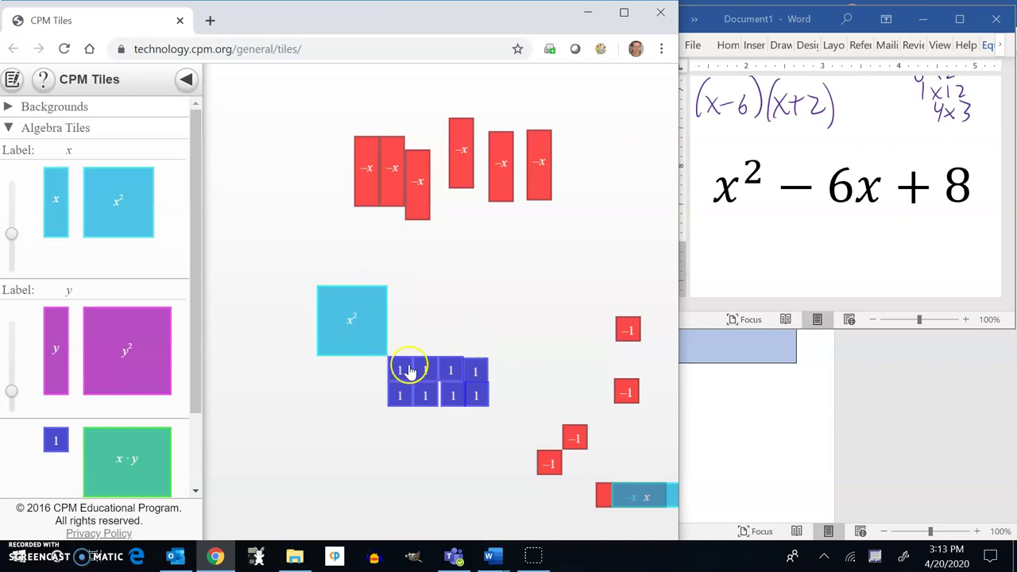
drag(409, 372, 432, 394)
Step: Switch to the Word document and handwrite the factor pairs 1×8 and 2×4 beneath the 8 in x² − 6x + 8
key(alt+Tab)
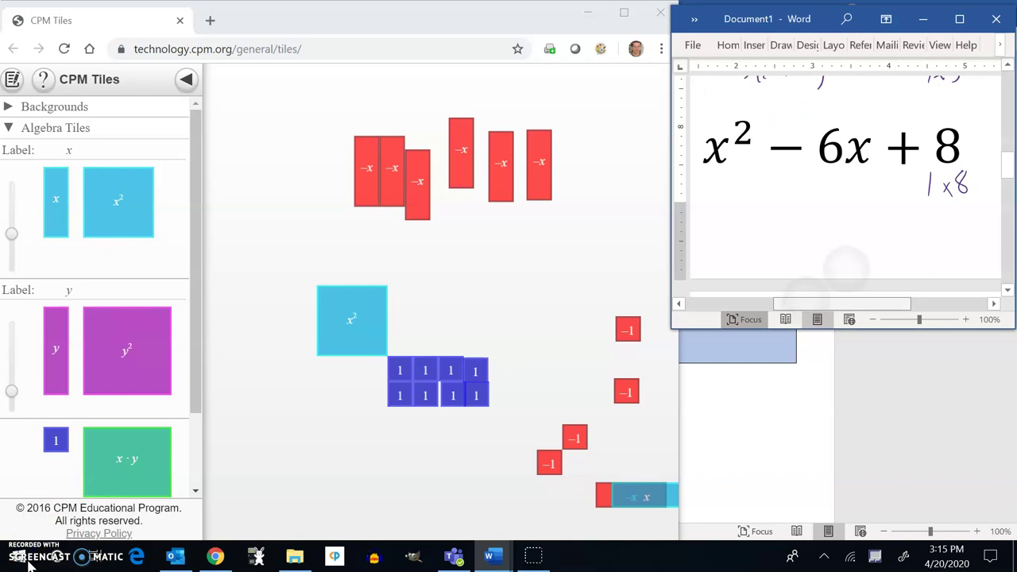
drag(927, 205, 938, 222)
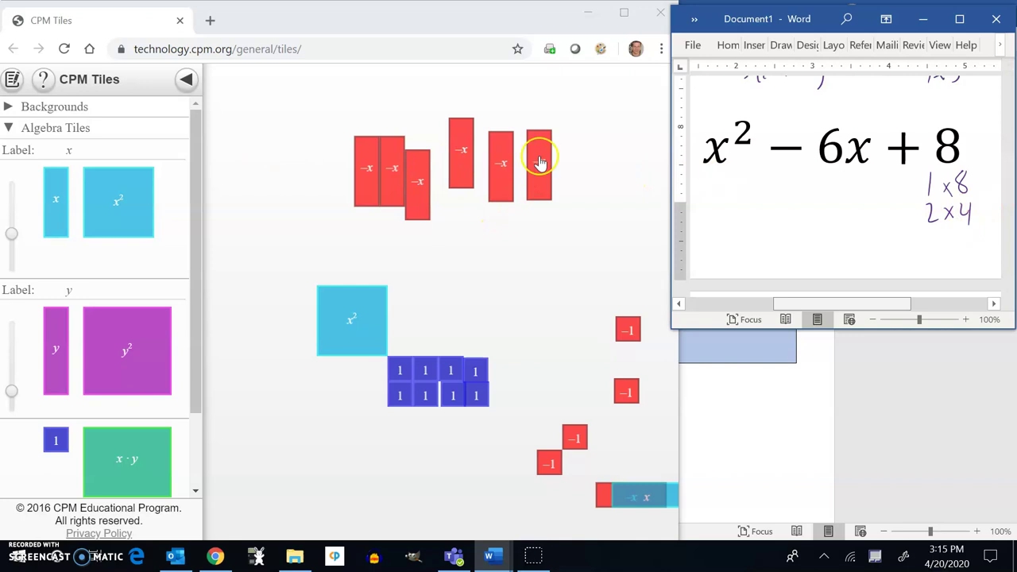
Step: Place two upright −x tiles beside the x² tile and two horizontal −x tiles beneath it, bordering the block of +1 tiles
drag(542, 163, 406, 318)
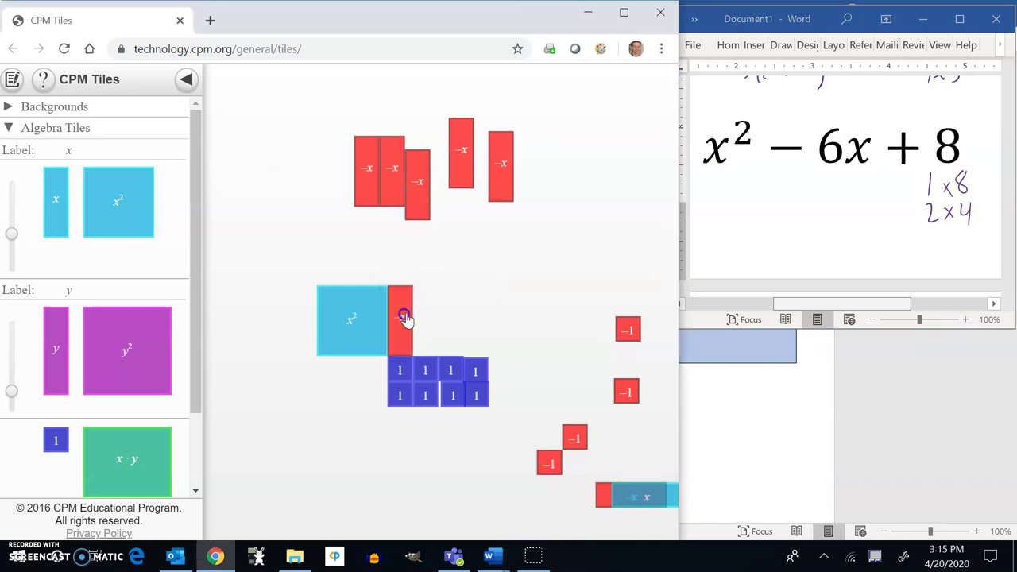
click(500, 170)
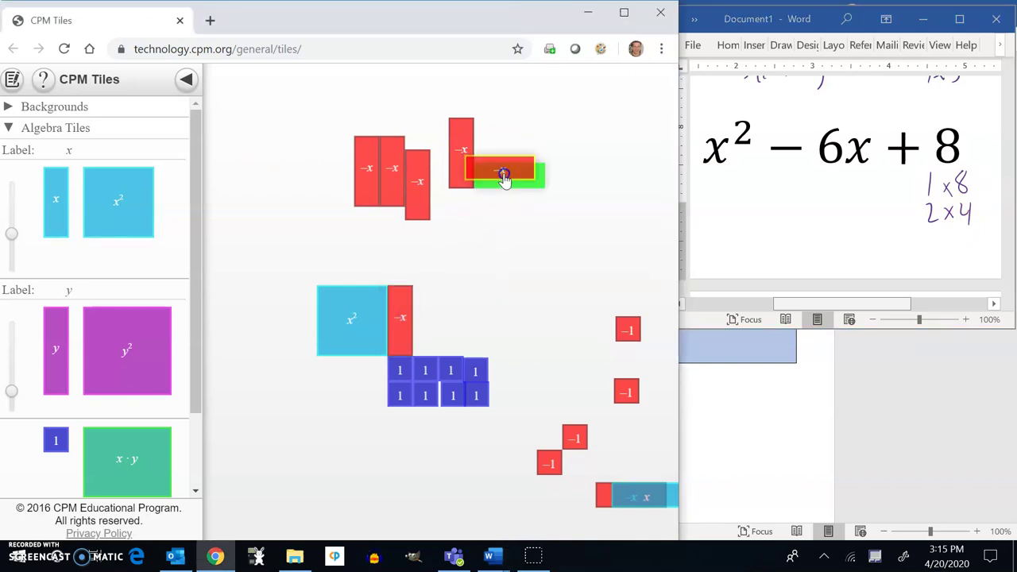
drag(502, 170, 354, 377)
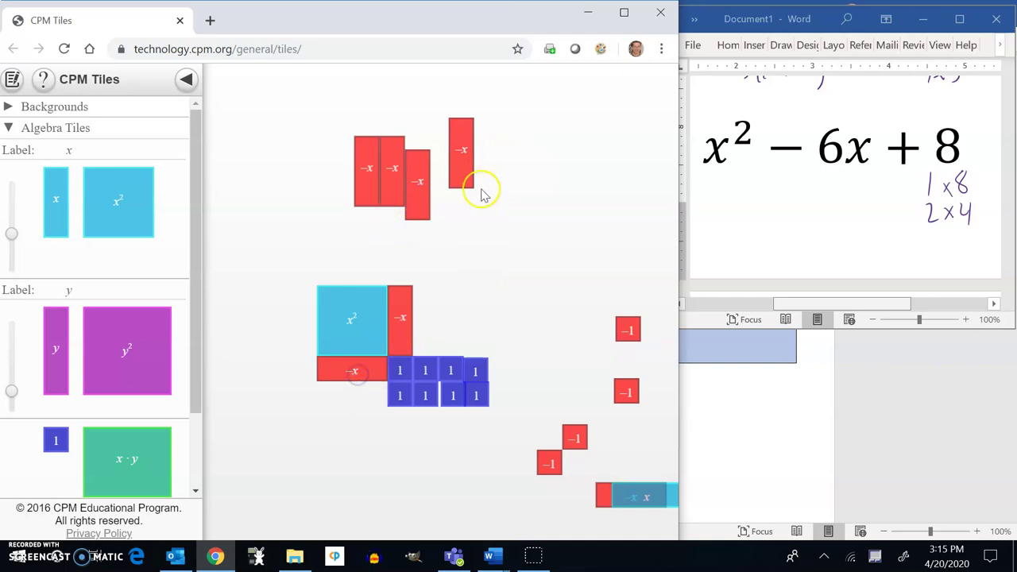
click(467, 183)
drag(467, 182, 432, 344)
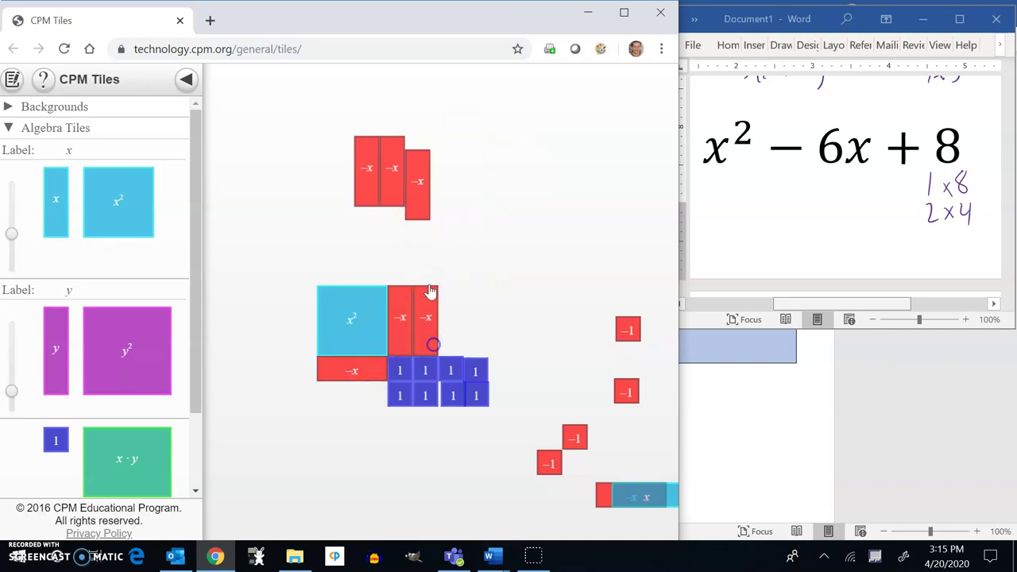
click(418, 192)
drag(420, 189, 358, 388)
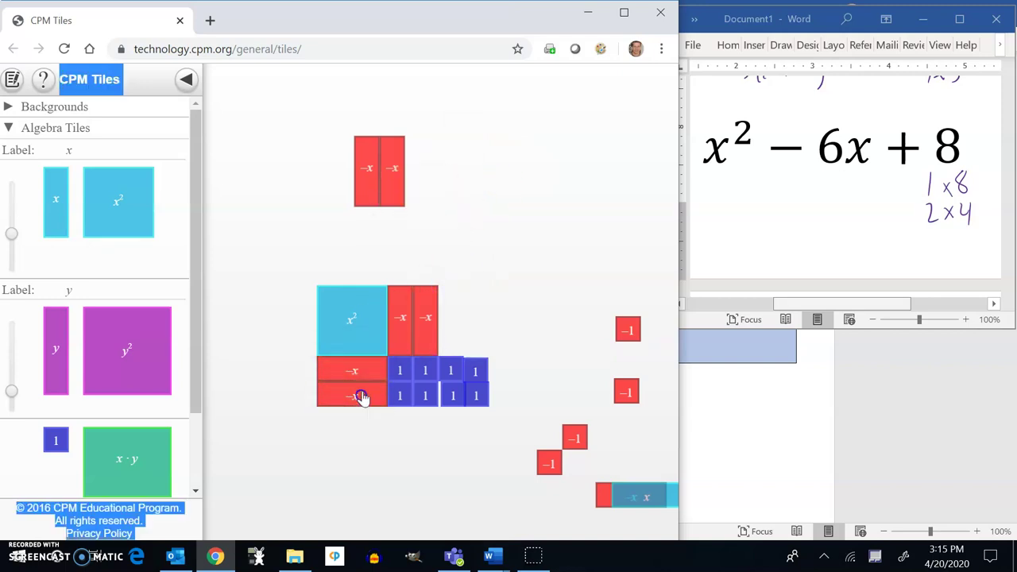
Step: Add the last two −x tiles as the third and fourth columns above the +1 block and close the gap between its tiles
drag(456, 293, 456, 331)
double_click(463, 374)
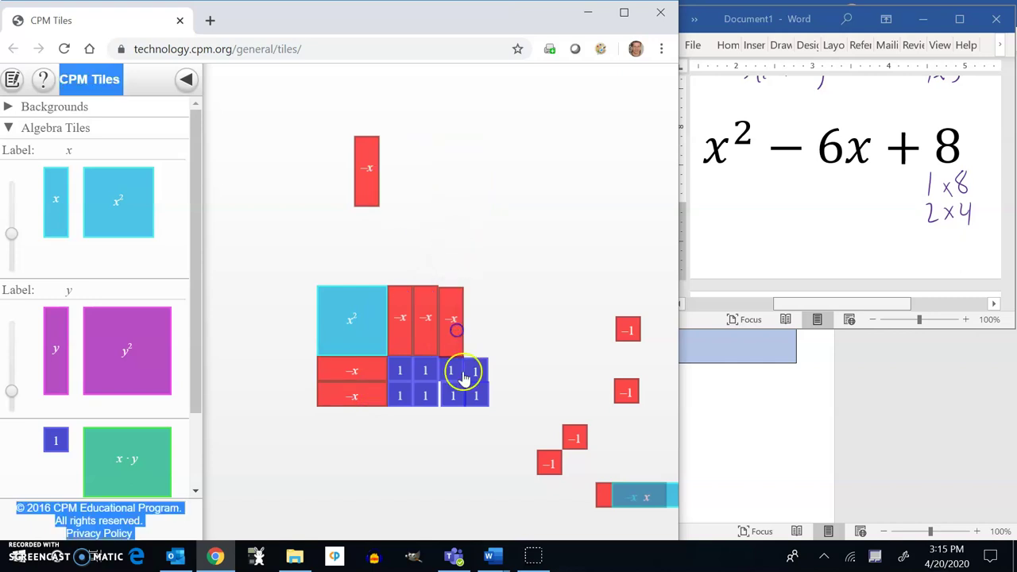
click(454, 393)
double_click(452, 282)
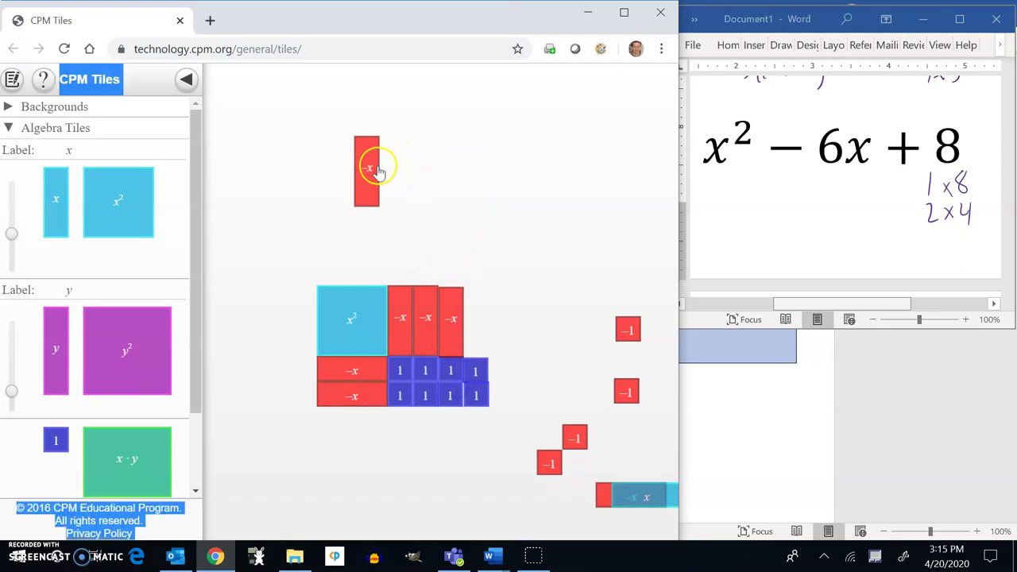
mouse_move(375, 166)
mouse_down()
mouse_move(479, 283)
mouse_move(491, 316)
mouse_move(481, 320)
mouse_up()
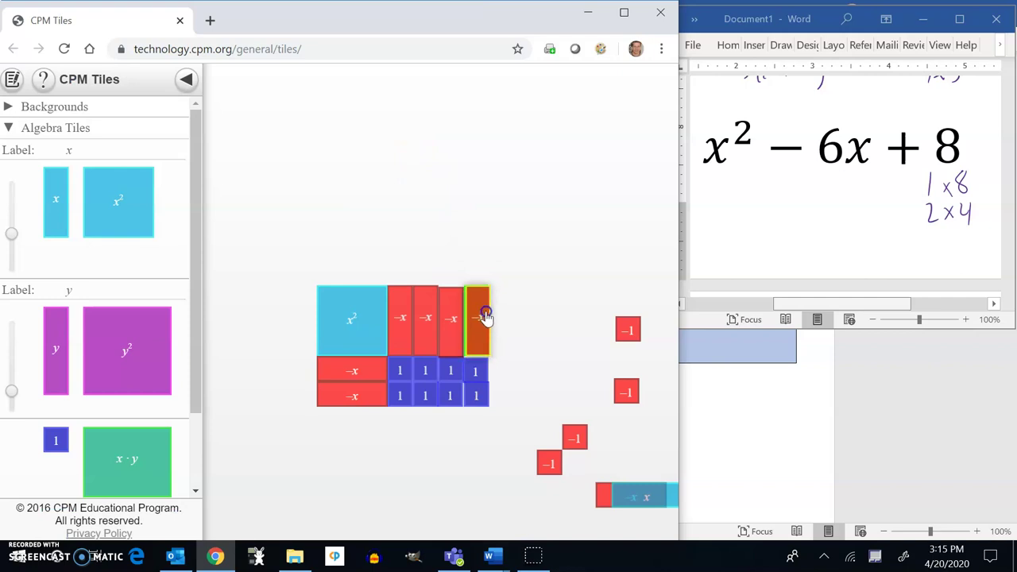
Step: Switch to the Word document and handwrite the factored form (x − 4)(x − 2) beneath x² − 6x + 8
double_click(483, 310)
click(446, 320)
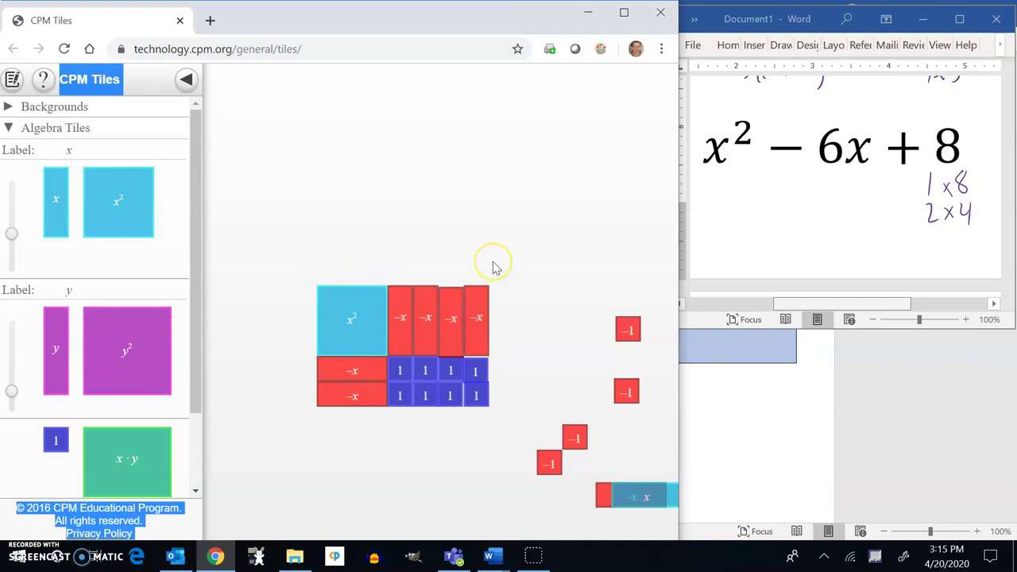
drag(733, 200, 731, 238)
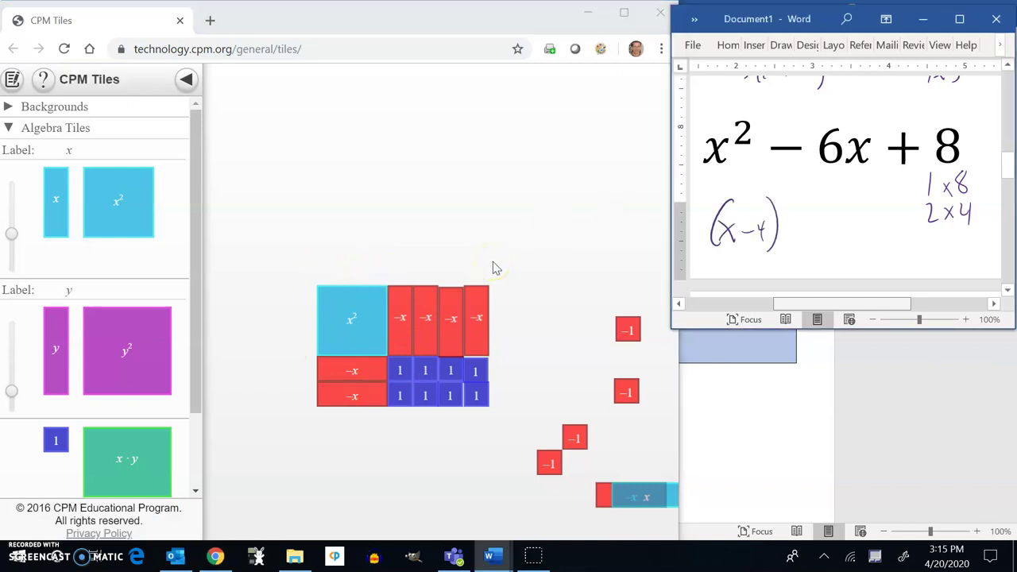
click(309, 459)
drag(792, 208, 788, 247)
drag(796, 222, 807, 244)
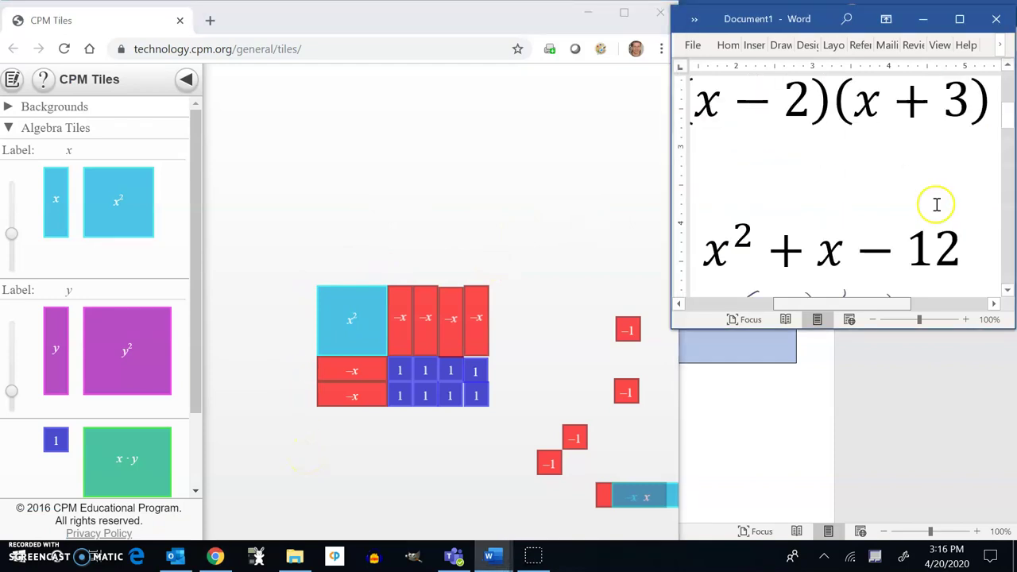
scroll(936, 203, down, 3)
scroll(937, 199, down, 8)
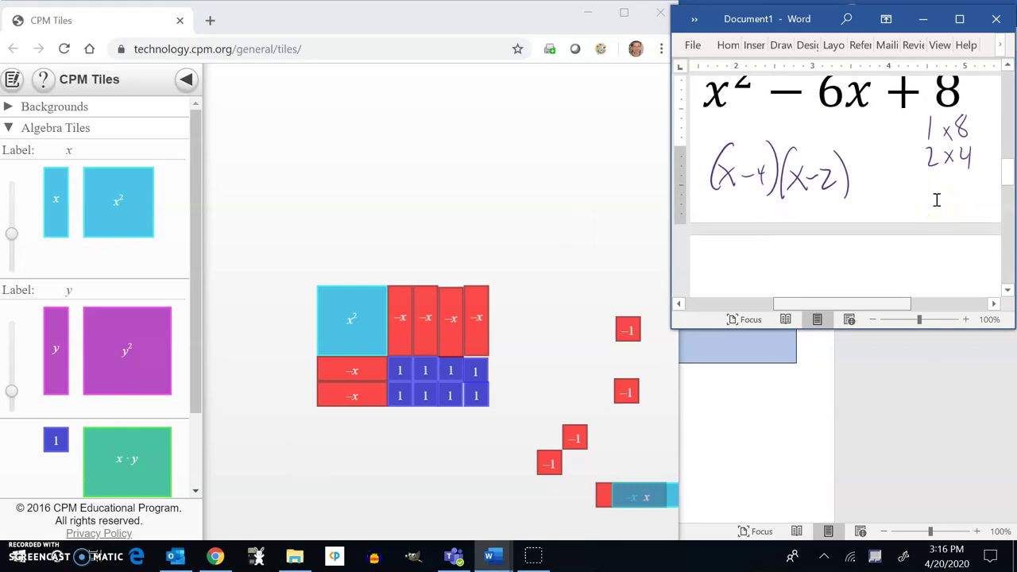
Step: Take the upper horizontal −x tile out of the rectangle, turn it upright, flip it to +x and place it above the −x columns
click(415, 312)
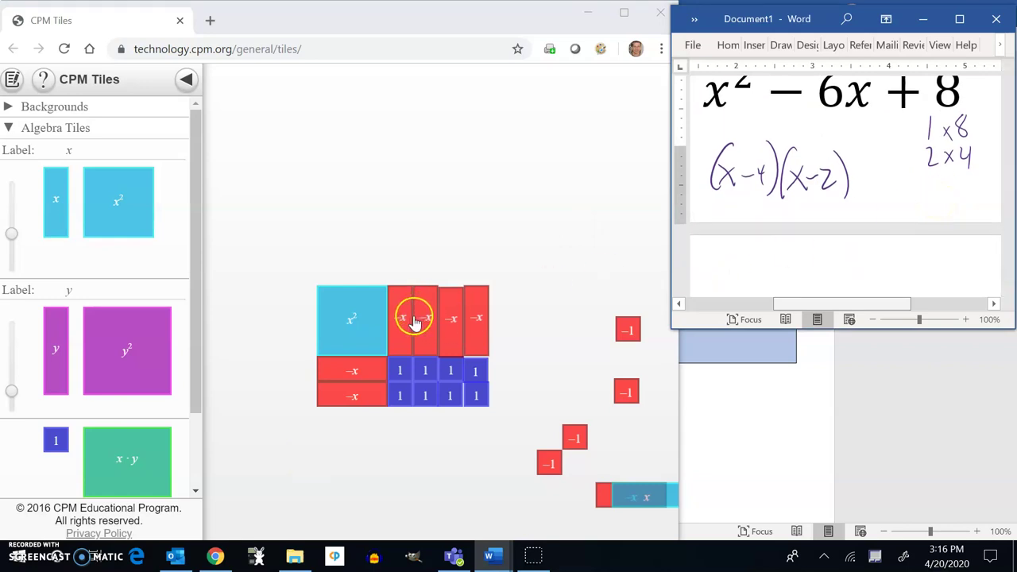
click(373, 367)
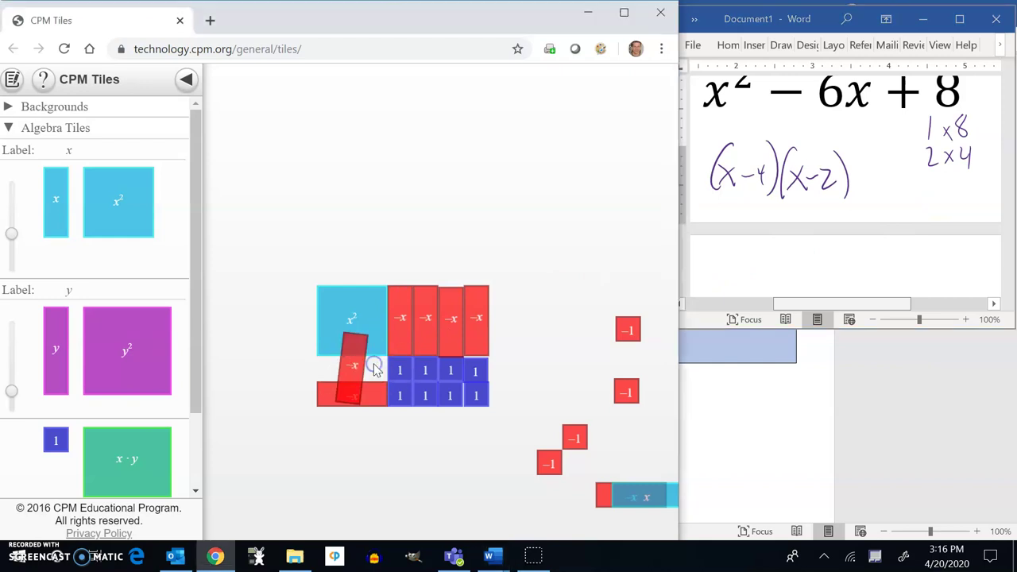
drag(374, 367, 430, 215)
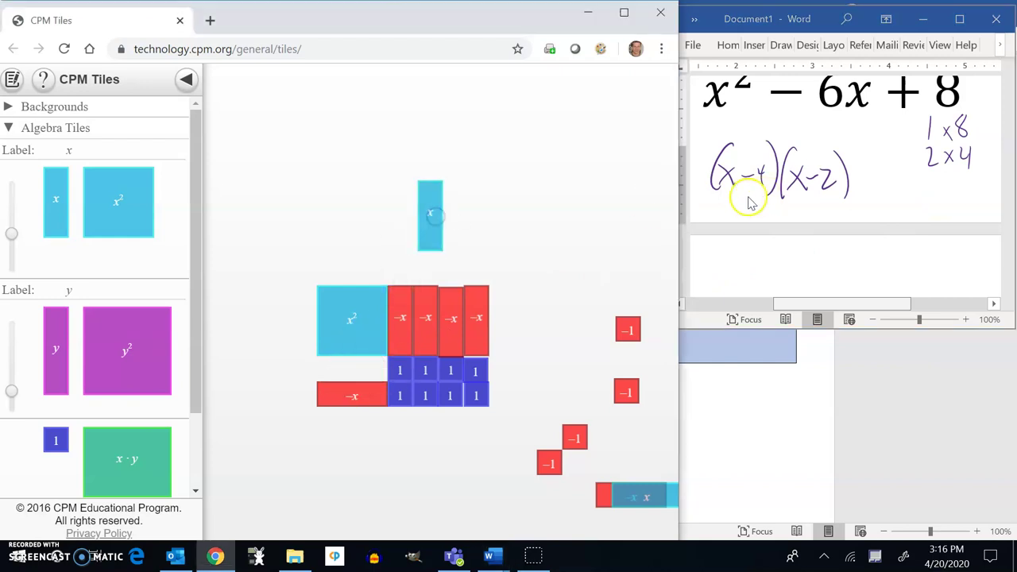
scroll(941, 143, up, 1)
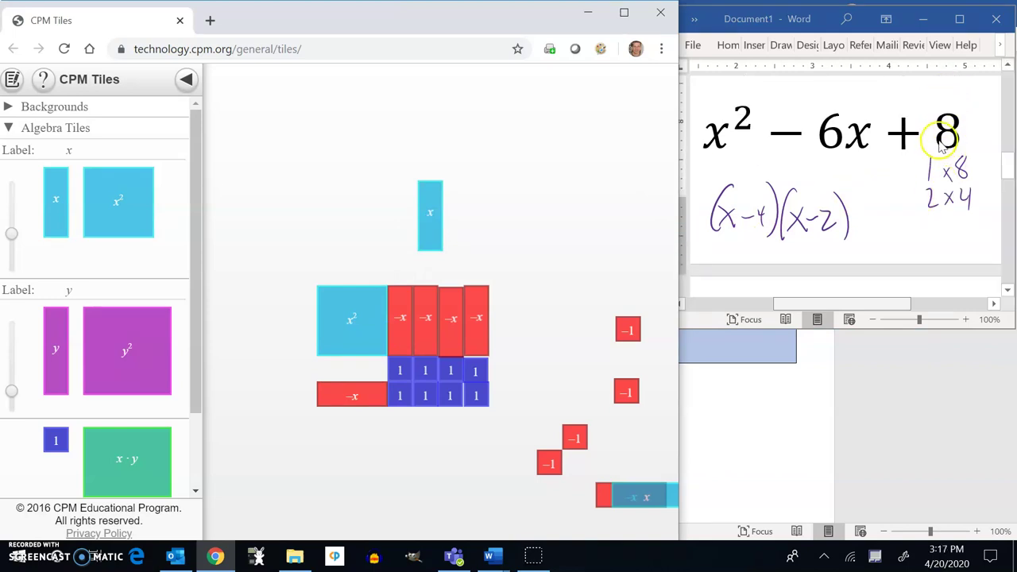